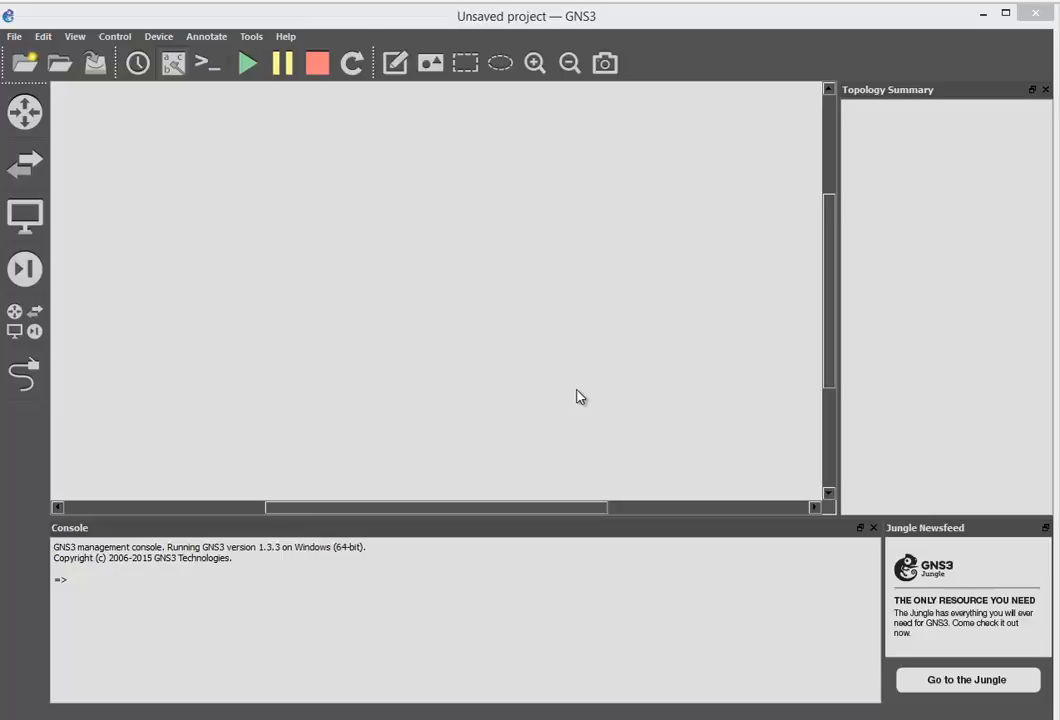
Drag the Oracle VM VirtualBox Manager window on top of the empty GNS3 project
{"action": "left_click_drag", "start_coordinate": [1059, 90], "coordinate": [557, 13]}
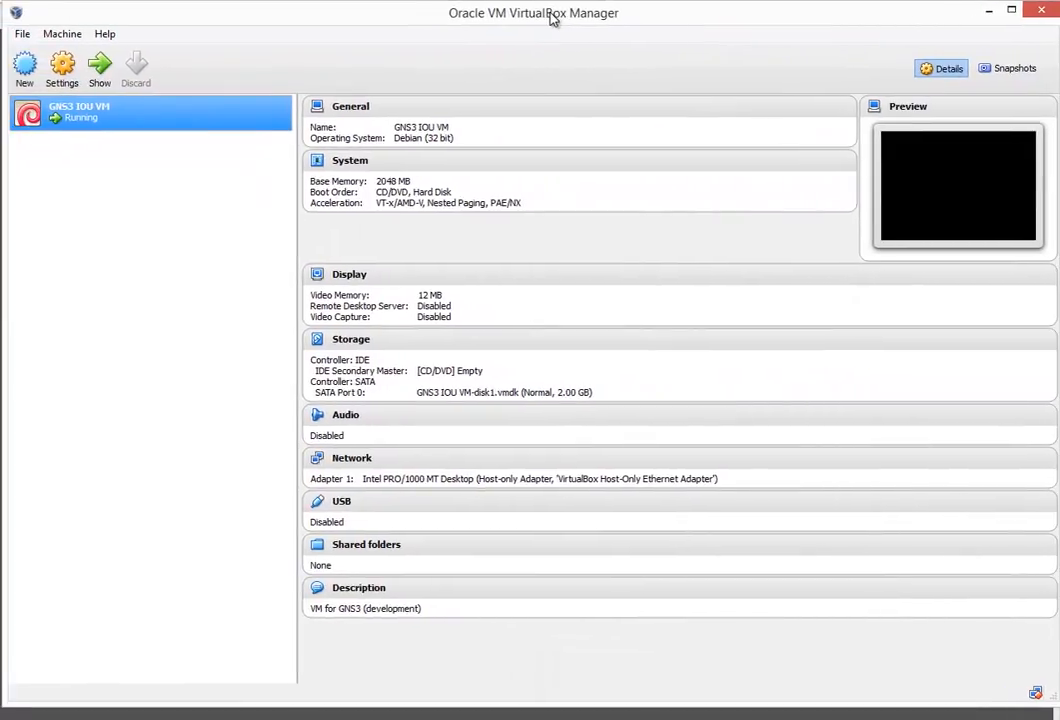
Import the Juniper JunOS Olive .ova appliance into VirtualBox with reinitialized MAC addresses
{"action": "left_click", "coordinate": [22, 34]}
{"action": "left_click", "coordinate": [40, 78]}
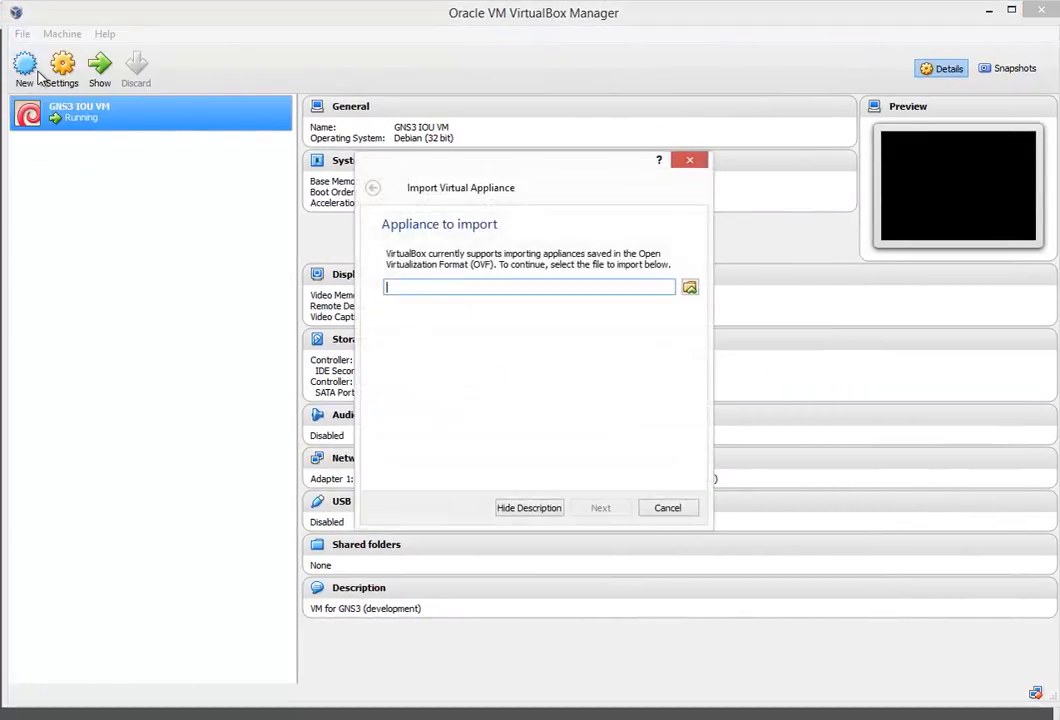
{"action": "left_click", "coordinate": [689, 285]}
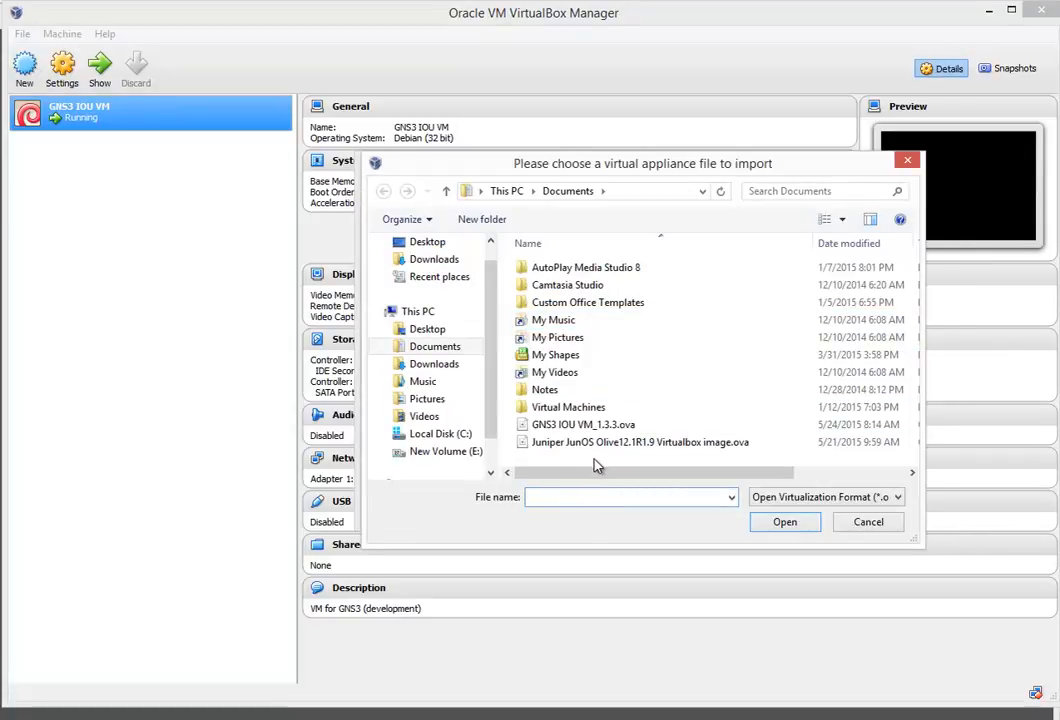
{"action": "left_click", "coordinate": [735, 446]}
{"action": "left_click", "coordinate": [782, 522]}
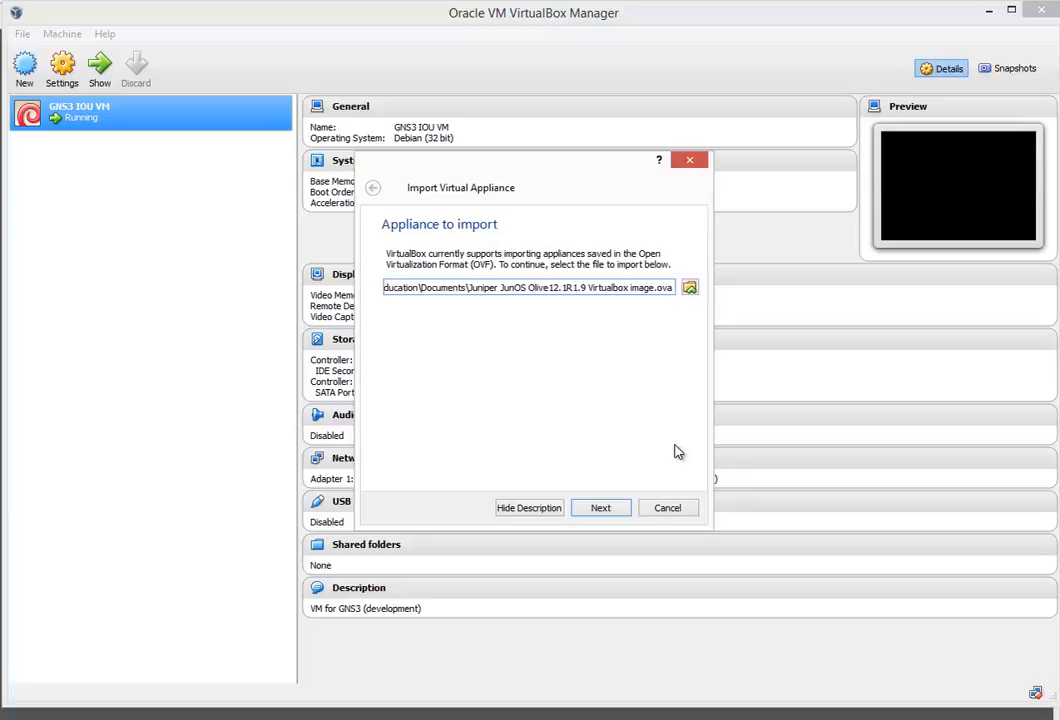
{"action": "left_click", "coordinate": [600, 508]}
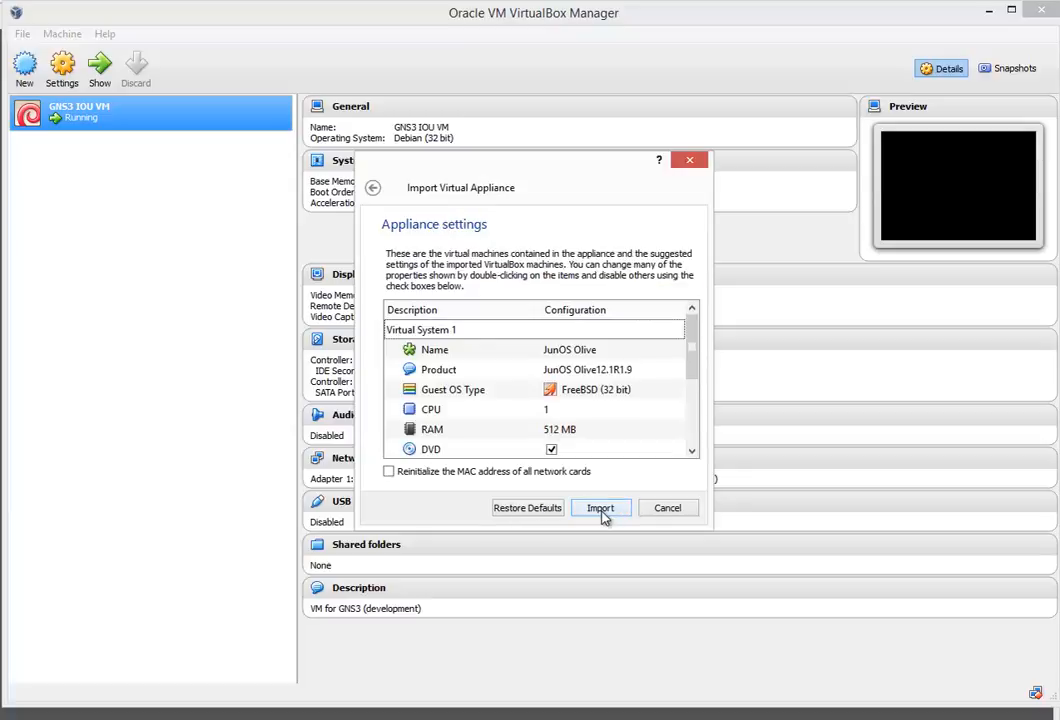
{"action": "left_click", "coordinate": [389, 472]}
{"action": "left_click", "coordinate": [601, 508]}
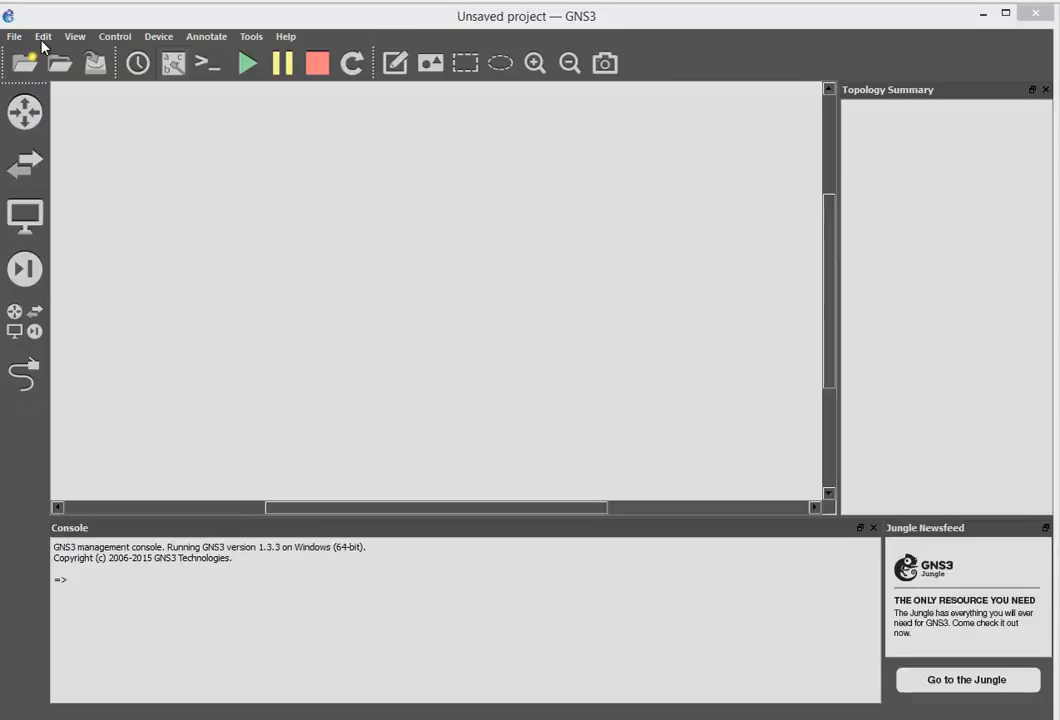
Create a GNS3 VirtualBox VM template from the JunOS Olive machine and save preferences
{"action": "left_click", "coordinate": [43, 45]}
{"action": "left_click", "coordinate": [56, 83]}
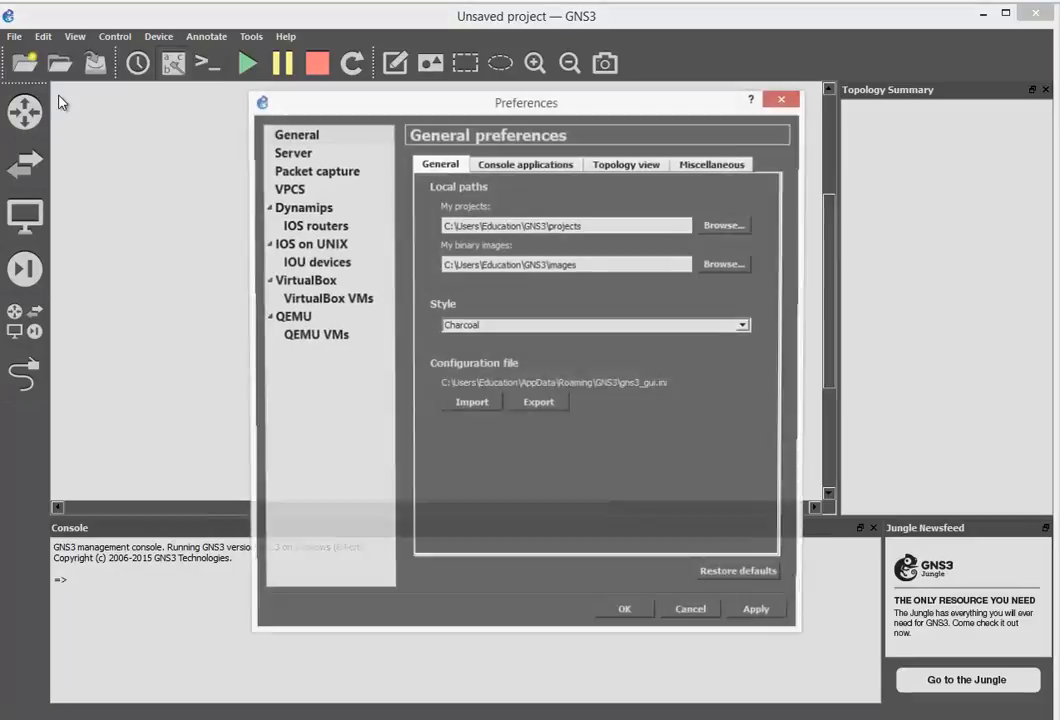
{"action": "left_click", "coordinate": [330, 303]}
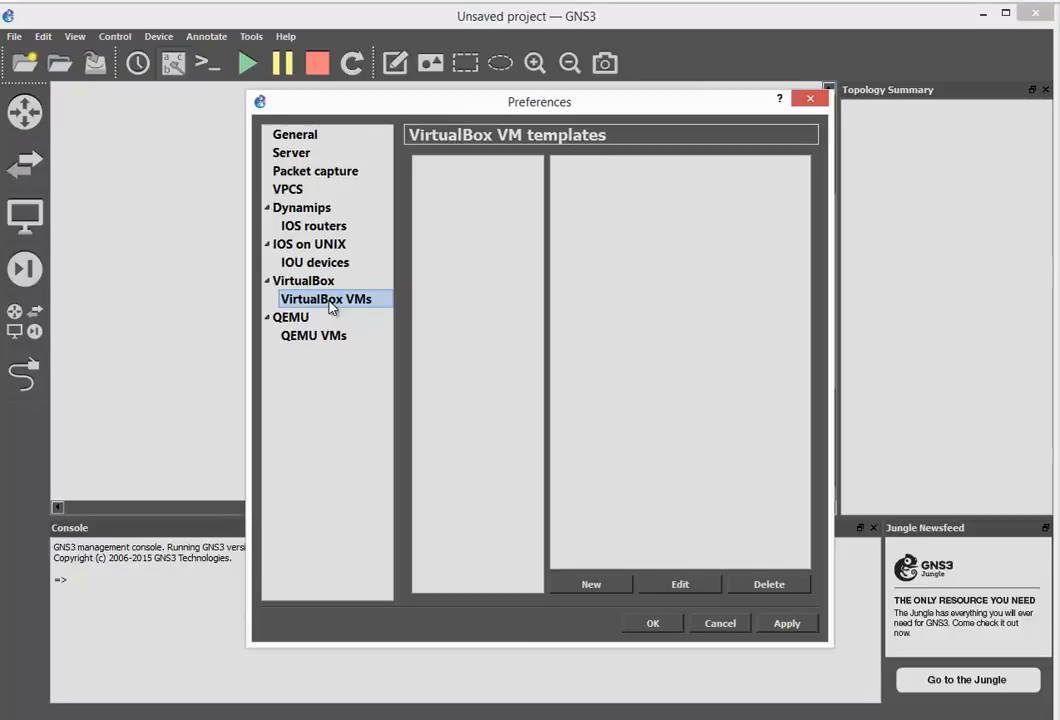
{"action": "left_click", "coordinate": [580, 590]}
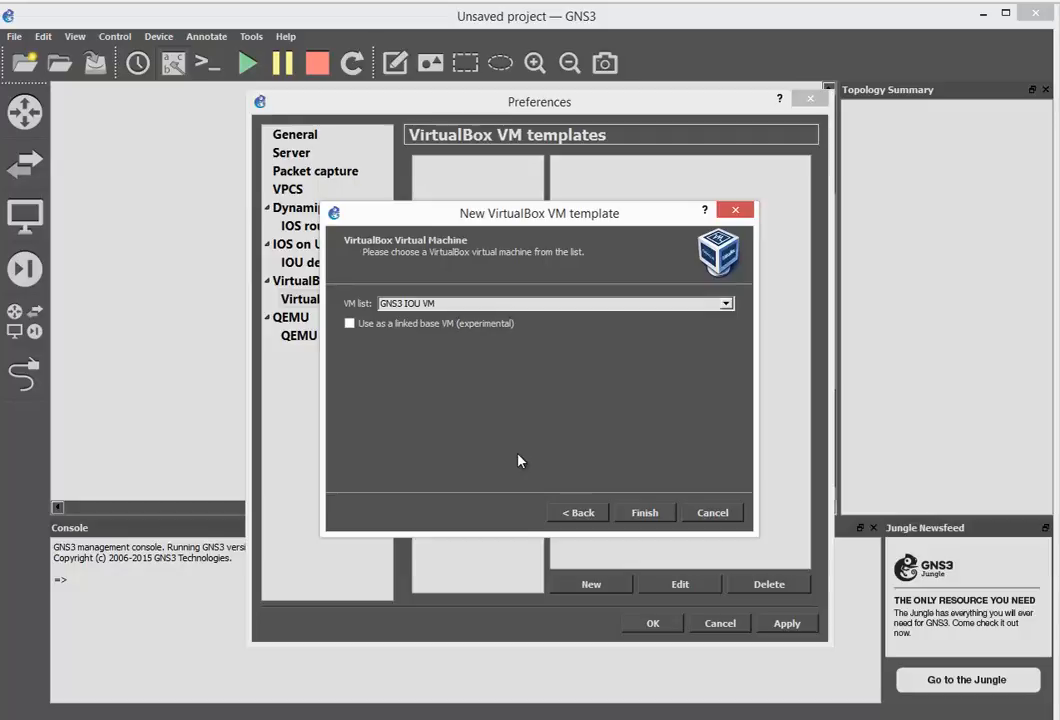
{"action": "left_click", "coordinate": [725, 304]}
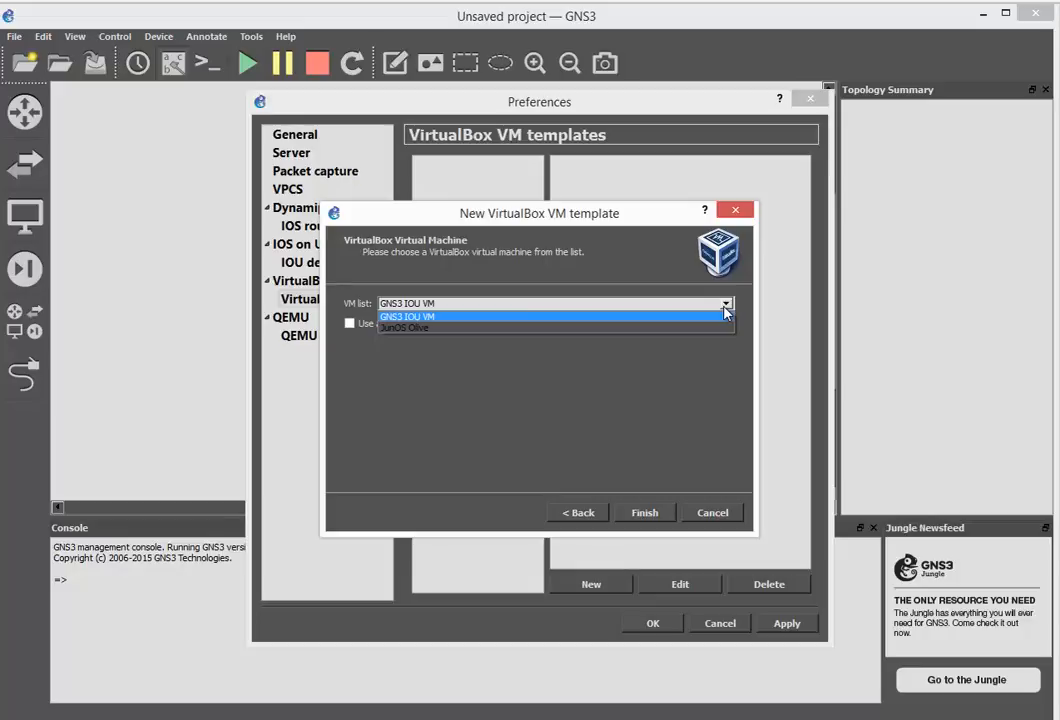
{"action": "left_click", "coordinate": [410, 330]}
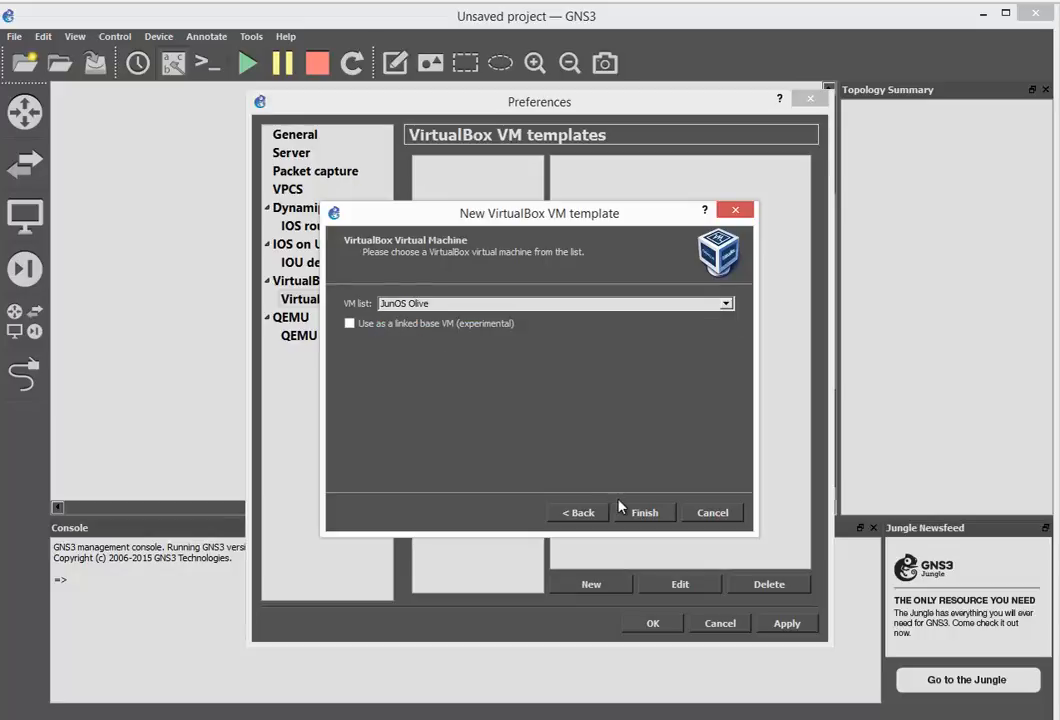
{"action": "left_click", "coordinate": [641, 514]}
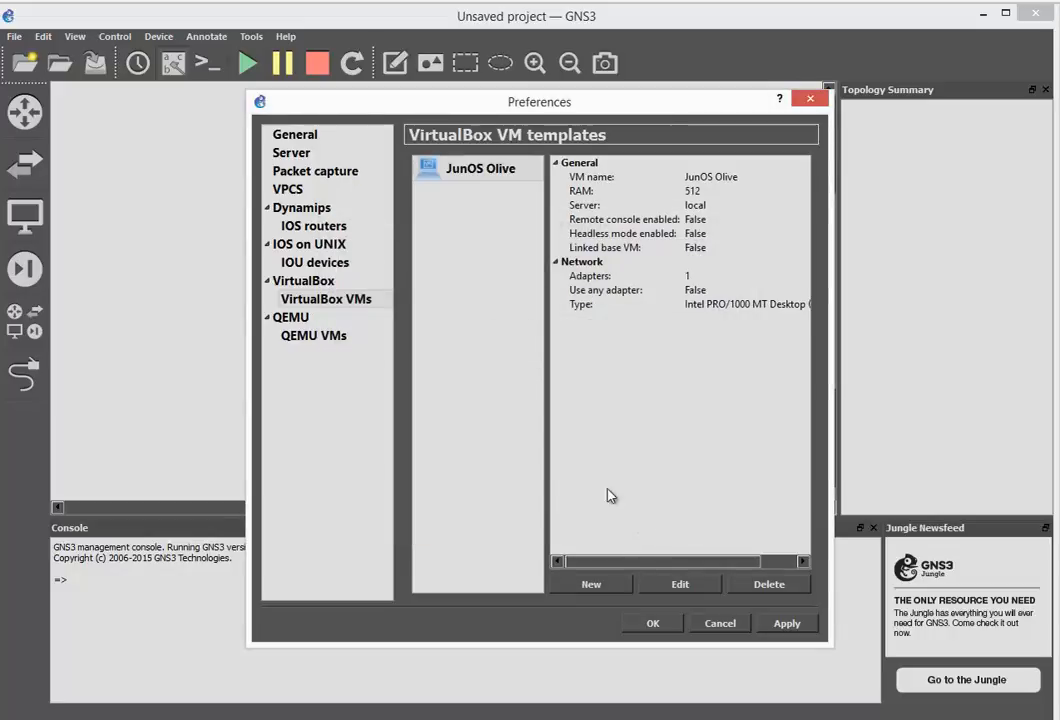
{"action": "left_click", "coordinate": [652, 623]}
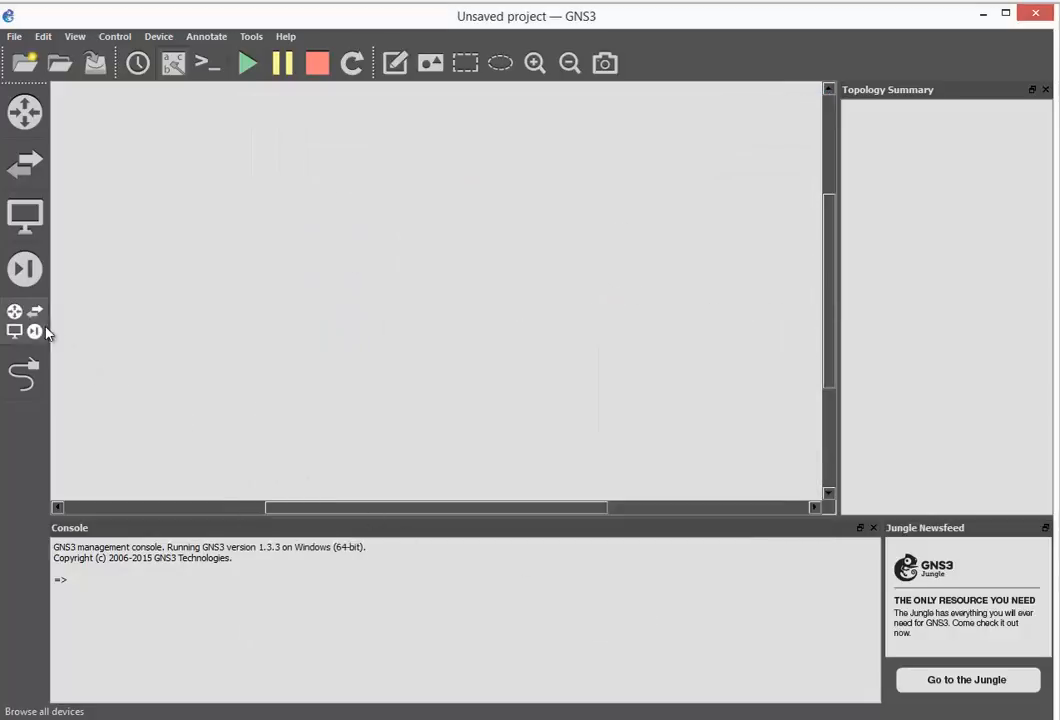
Place a JunOS Olive node on the canvas and give it the router symbol
{"action": "left_click", "coordinate": [25, 322]}
{"action": "scroll", "coordinate": [252, 289], "scroll_direction": "down", "scroll_amount": 1}
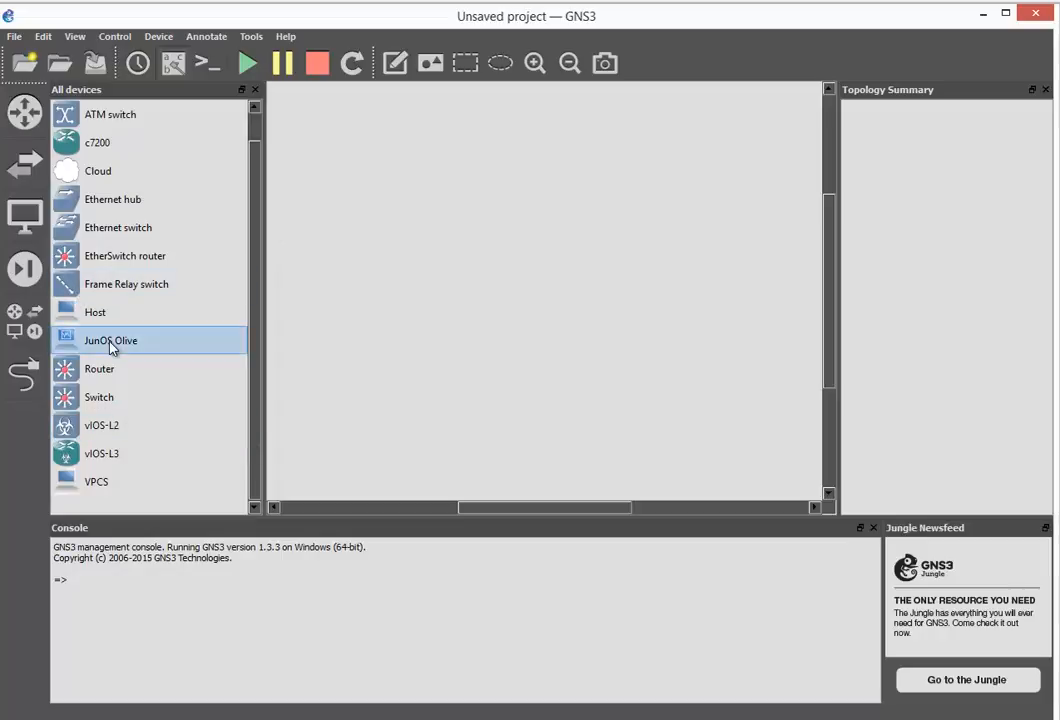
{"action": "left_click_drag", "start_coordinate": [514, 193], "coordinate": [514, 195]}
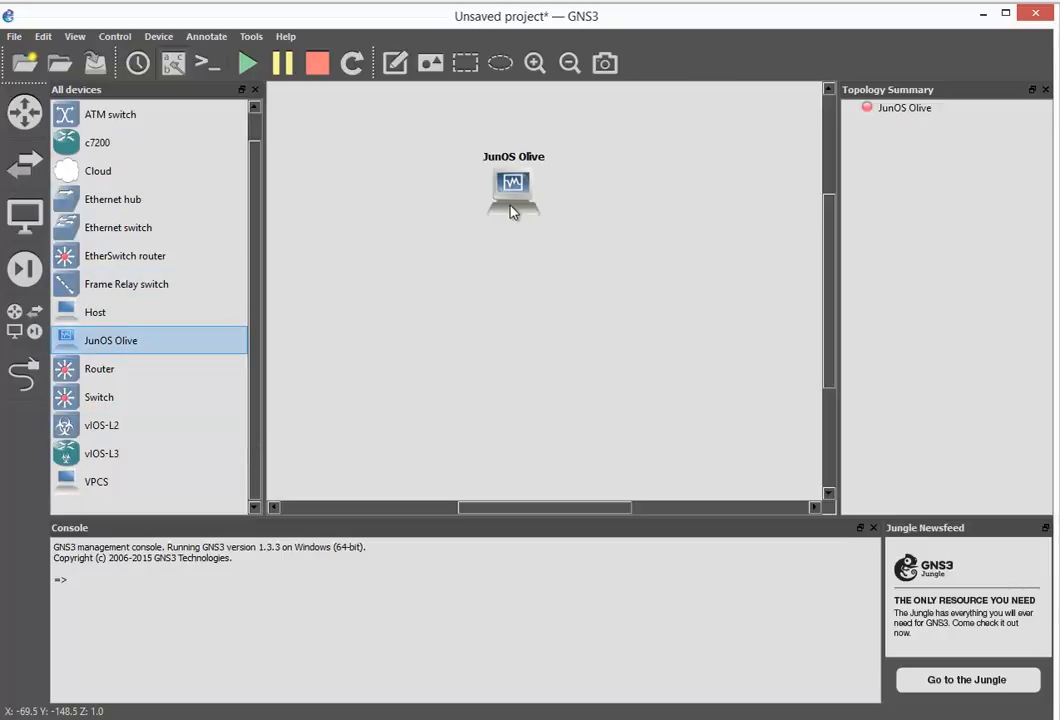
{"action": "right_click", "coordinate": [511, 207]}
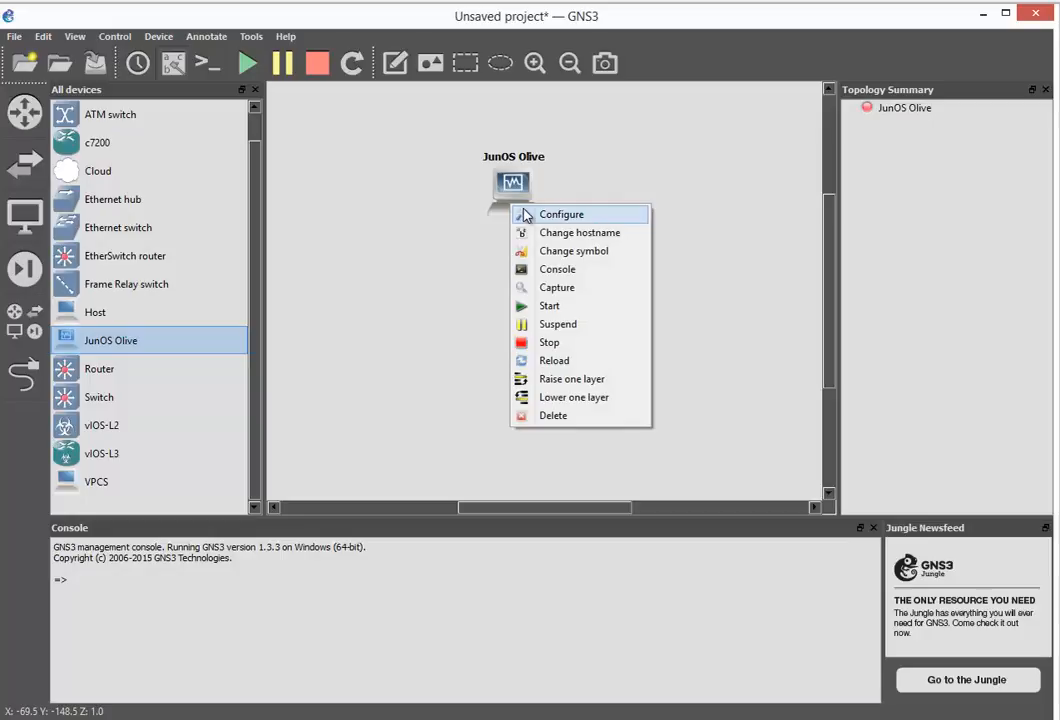
{"action": "left_click", "coordinate": [578, 251]}
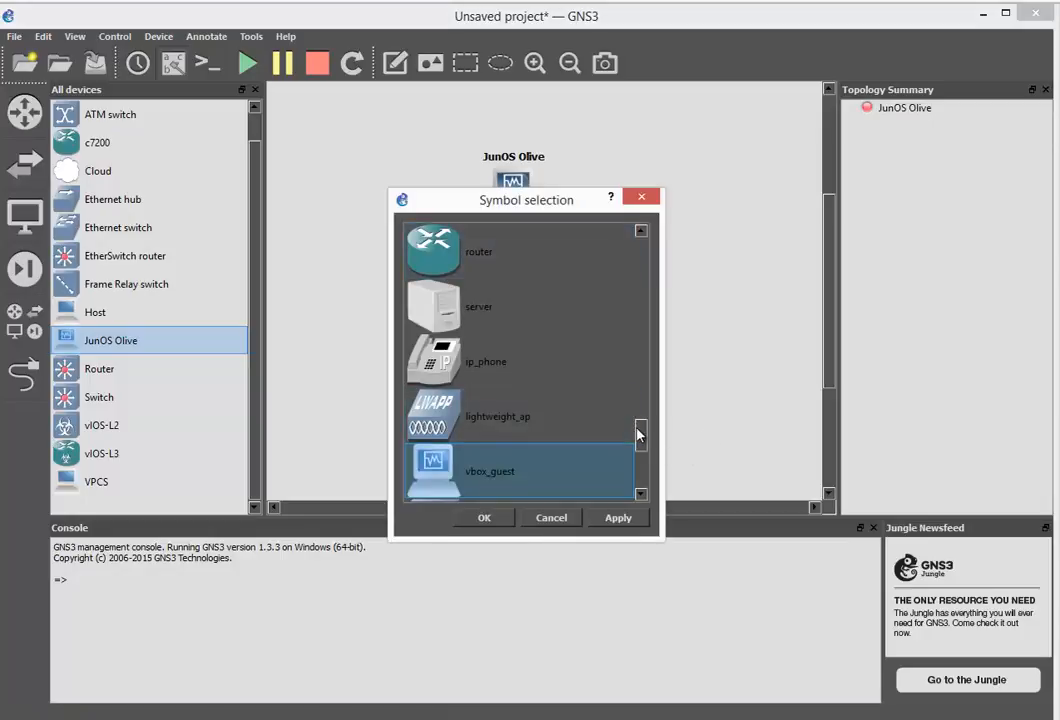
{"action": "scroll", "coordinate": [507, 376], "scroll_direction": "up", "scroll_amount": 2}
{"action": "left_click", "coordinate": [507, 376]}
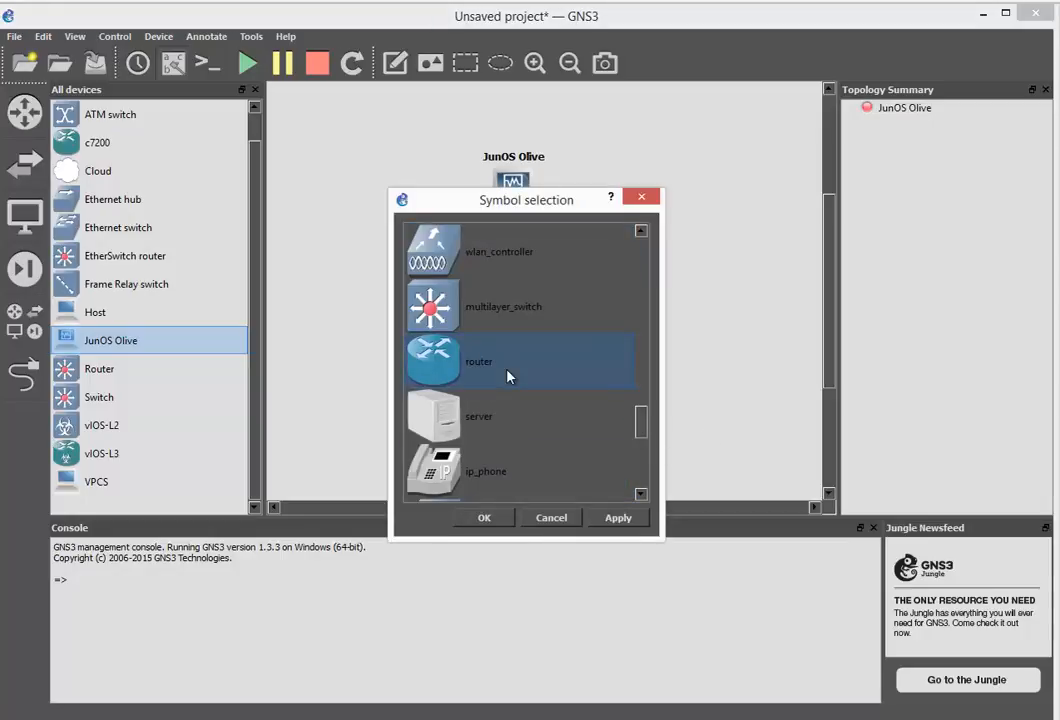
{"action": "left_click", "coordinate": [484, 517]}
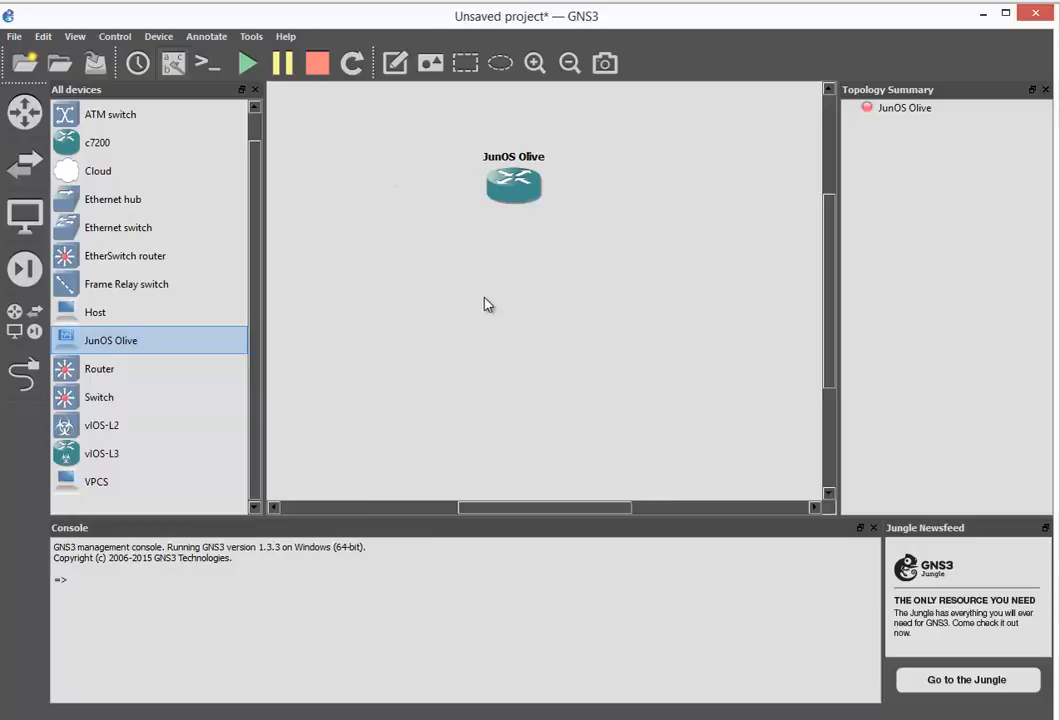
Rename the node to JuniperRouter and bring VirtualBox Manager back into view
{"action": "right_click", "coordinate": [508, 188]}
{"action": "left_click", "coordinate": [536, 203]}
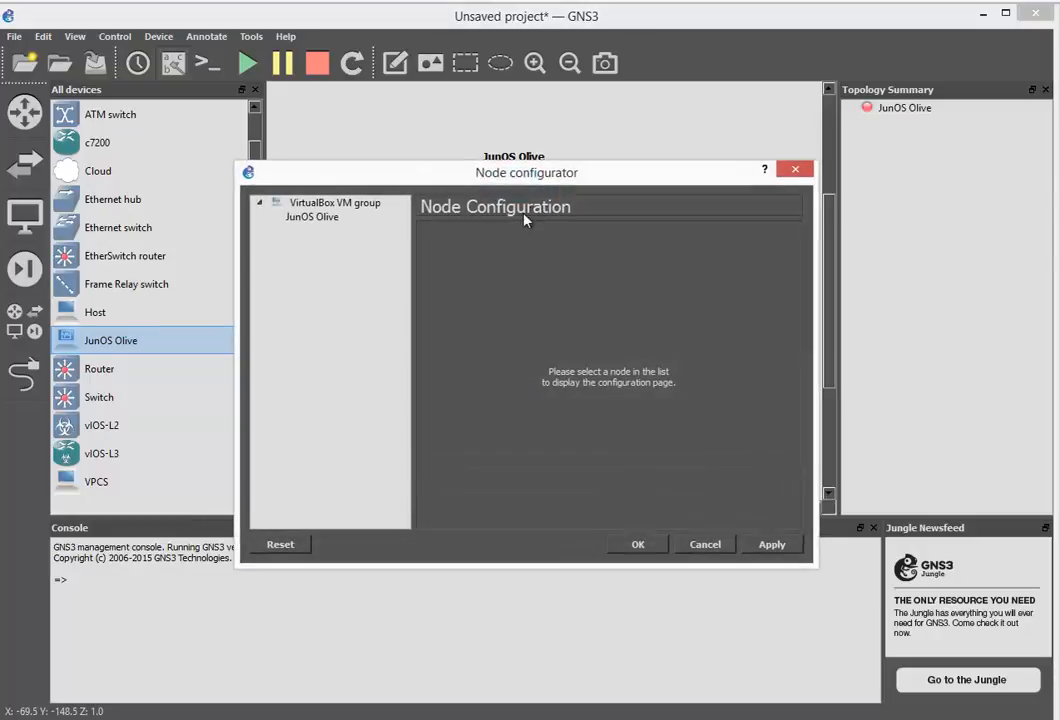
{"action": "left_click", "coordinate": [314, 217]}
{"action": "left_click_drag", "start_coordinate": [555, 263], "coordinate": [475, 266]}
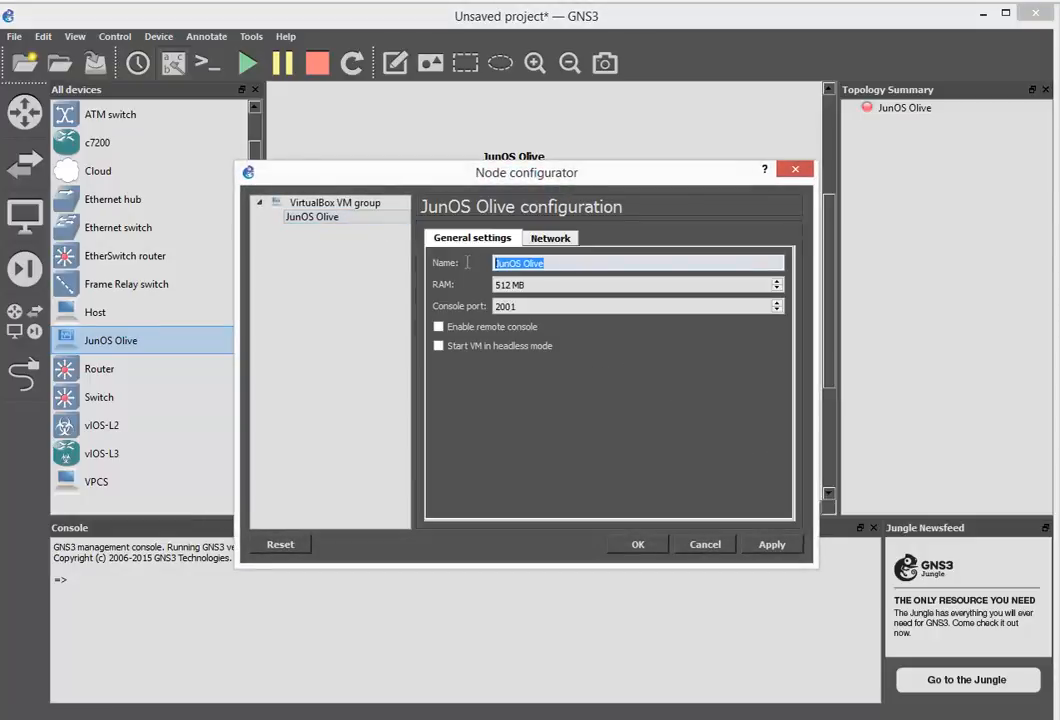
{"action": "type", "text": "Juni"}
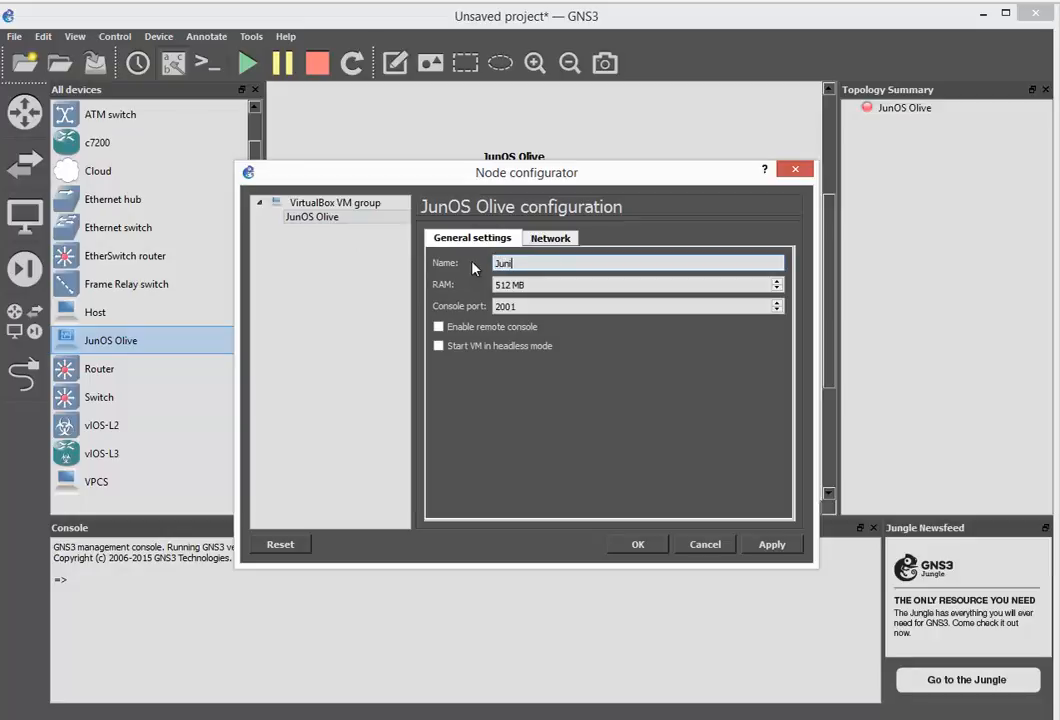
{"action": "type", "text": "perRouter"}
{"action": "key", "text": "Return"}
{"action": "left_click_drag", "start_coordinate": [1059, 60], "coordinate": [667, 256]}
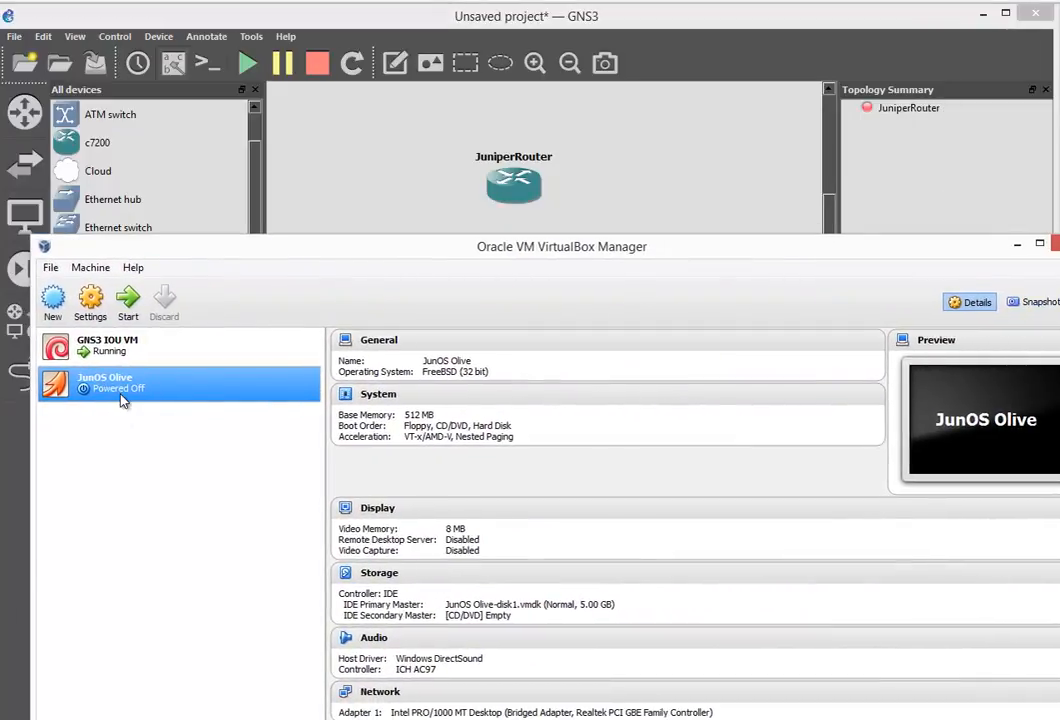
Start the JuniperRouter node and dismiss the VirtualBox network settings error
{"action": "right_click", "coordinate": [513, 180]}
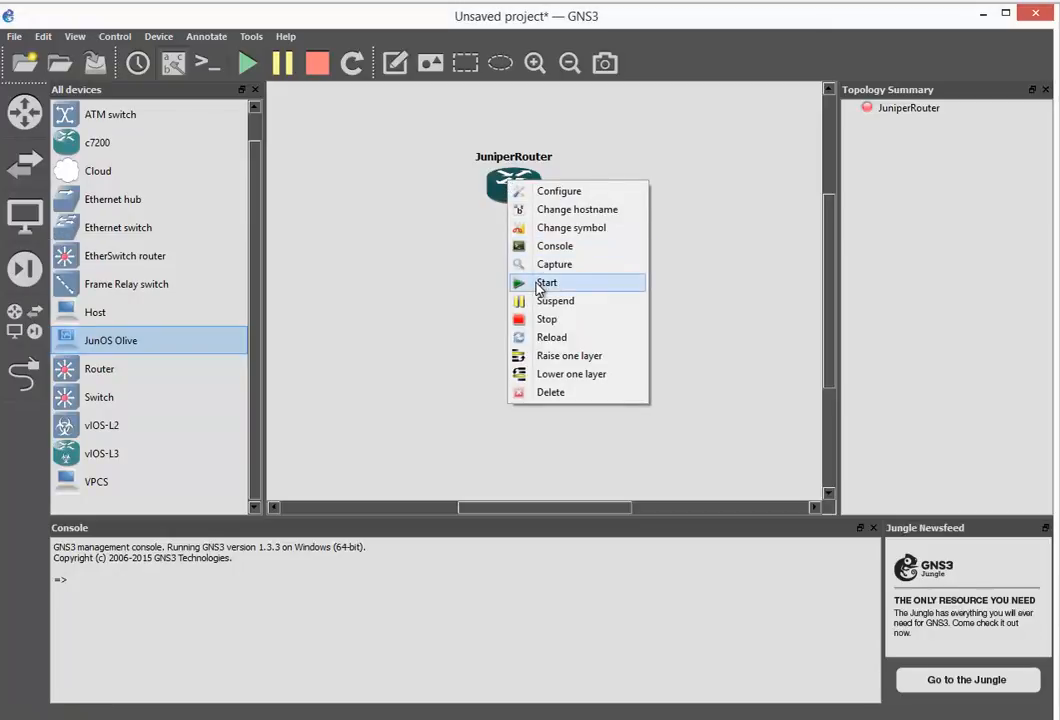
{"action": "left_click", "coordinate": [541, 284]}
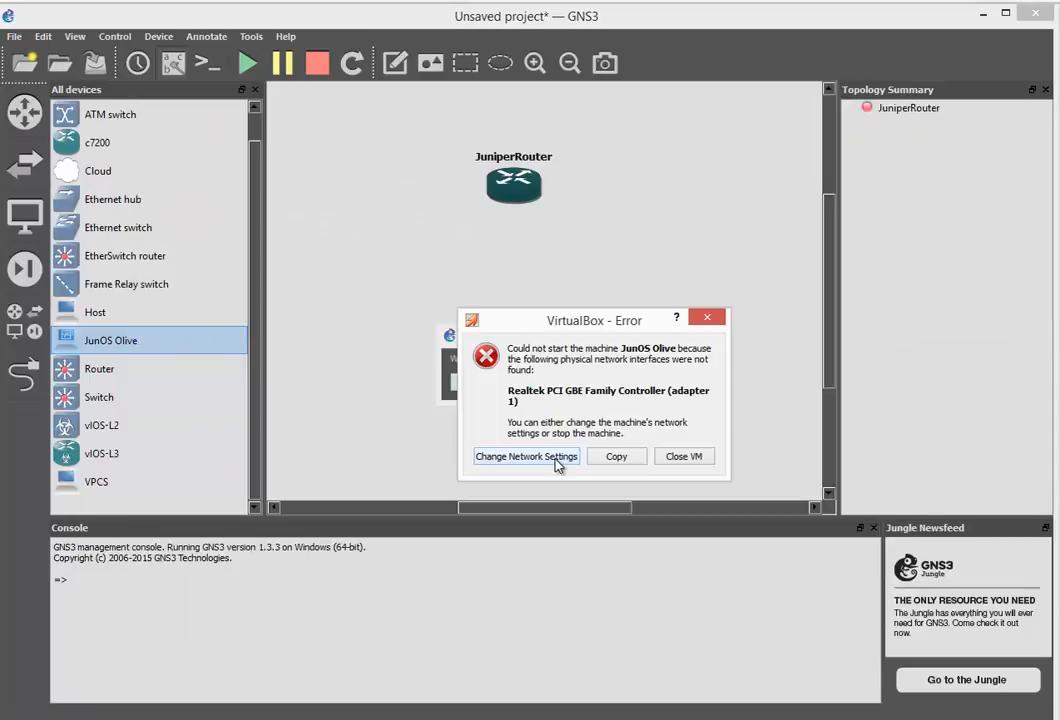
{"action": "left_click", "coordinate": [557, 461]}
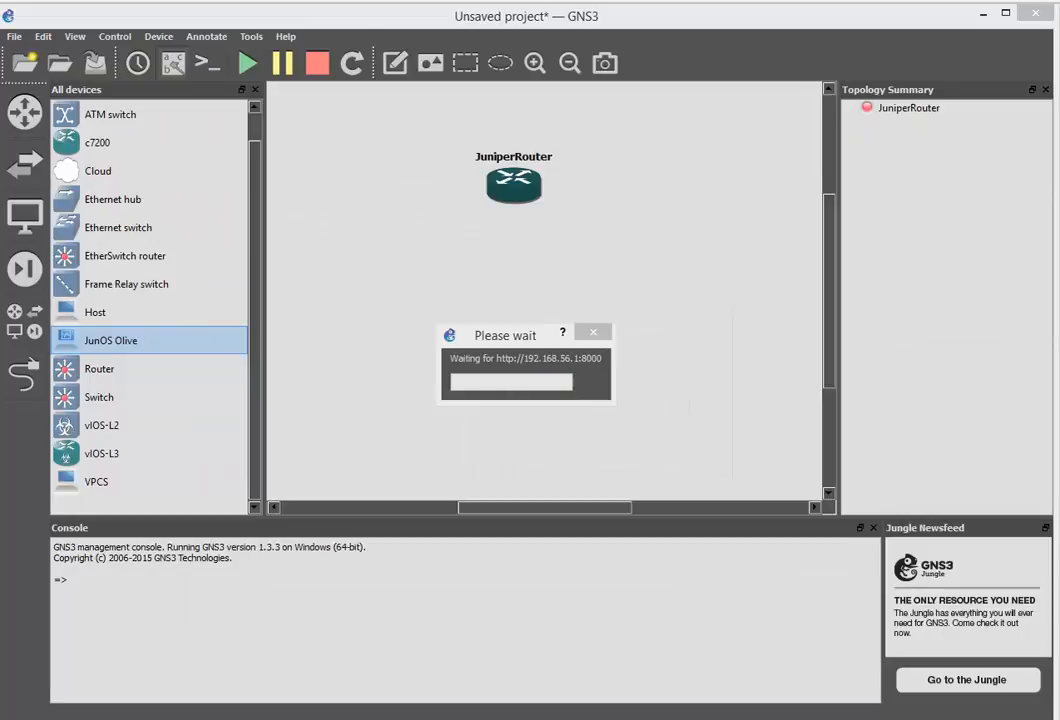
Minimize the VirtualBox Manager and JunOS Olive VM windows to return to GNS3
{"action": "left_click_drag", "start_coordinate": [1058, 132], "coordinate": [611, 200]}
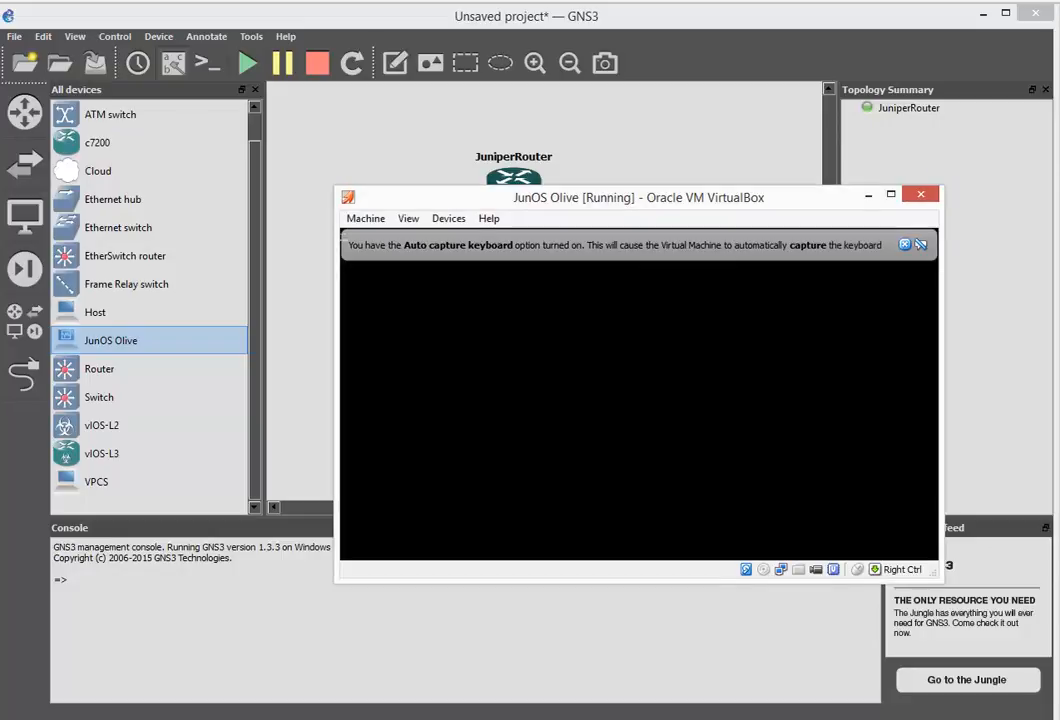
{"action": "key", "text": "alt+Tab"}
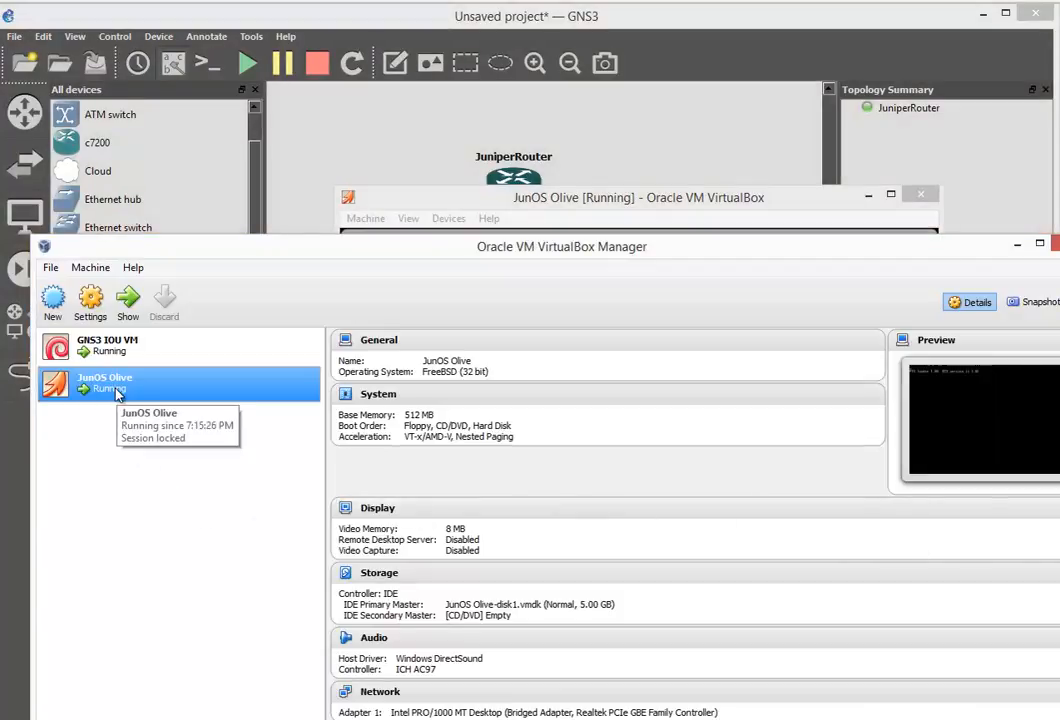
{"action": "left_click", "coordinate": [1017, 246]}
{"action": "left_click_drag", "start_coordinate": [848, 205], "coordinate": [746, 249]}
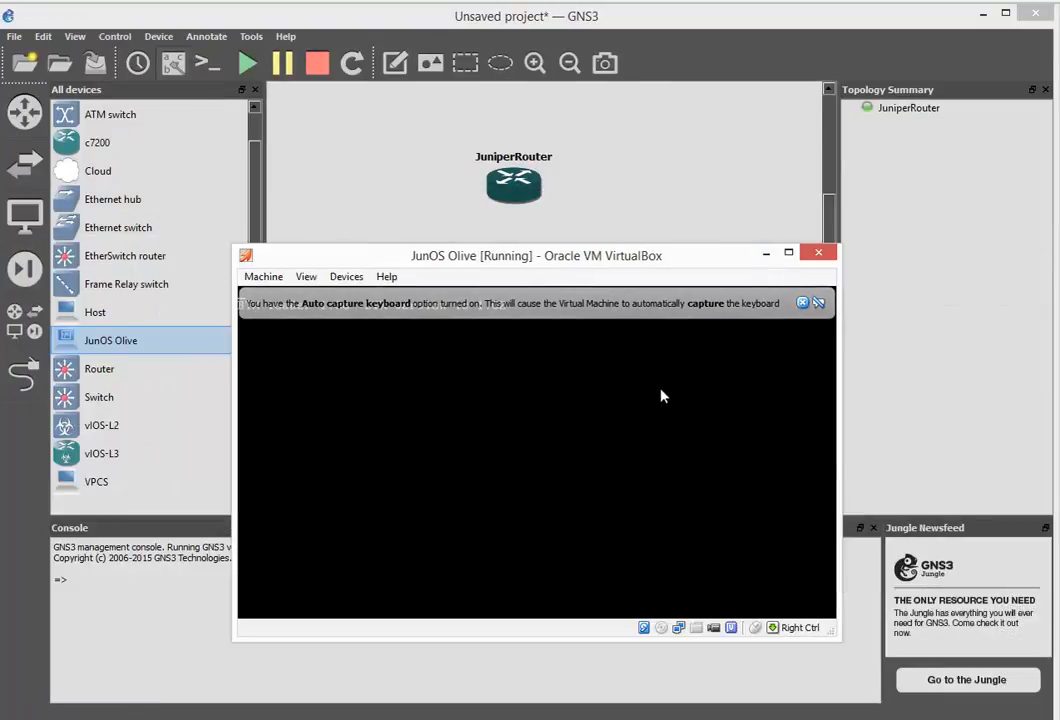
{"action": "left_click", "coordinate": [766, 254]}
{"action": "right_click", "coordinate": [531, 175]}
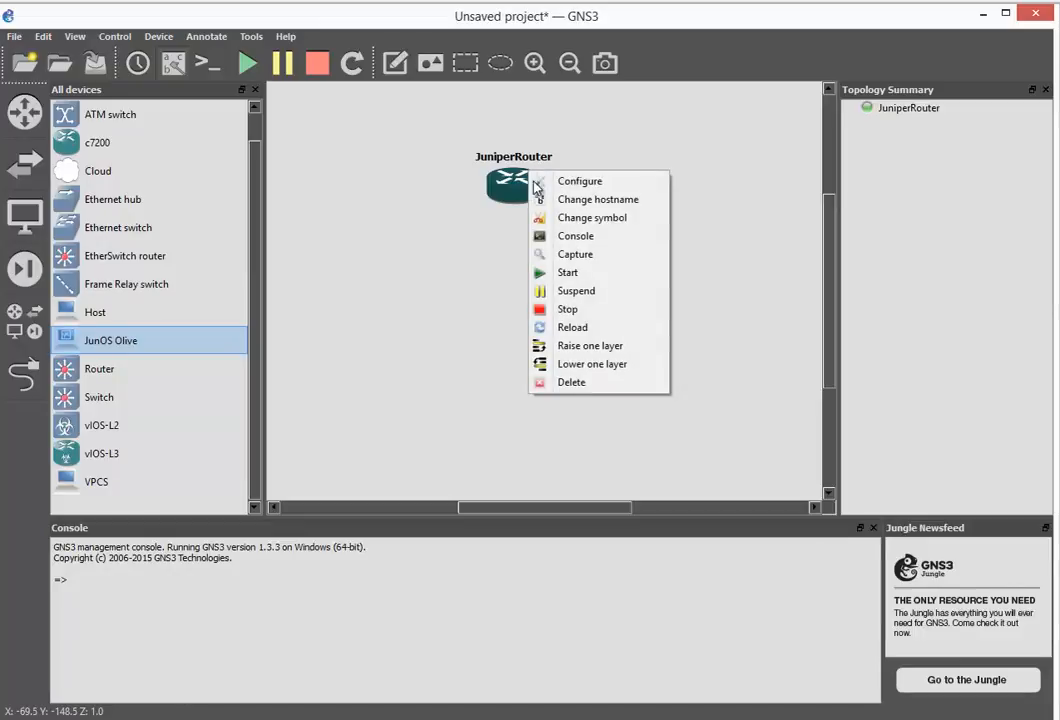
Open a SuperPuTTY console to JuniperRouter showing JunOS booting, then return to GNS3
{"action": "left_click", "coordinate": [609, 238]}
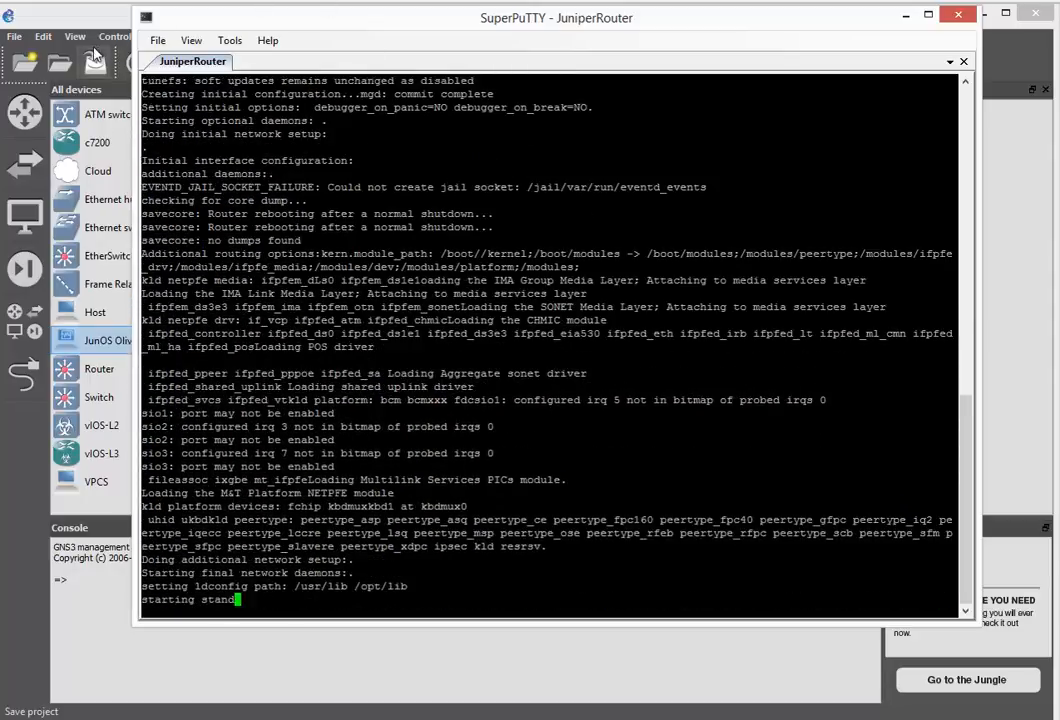
{"action": "left_click", "coordinate": [40, 35]}
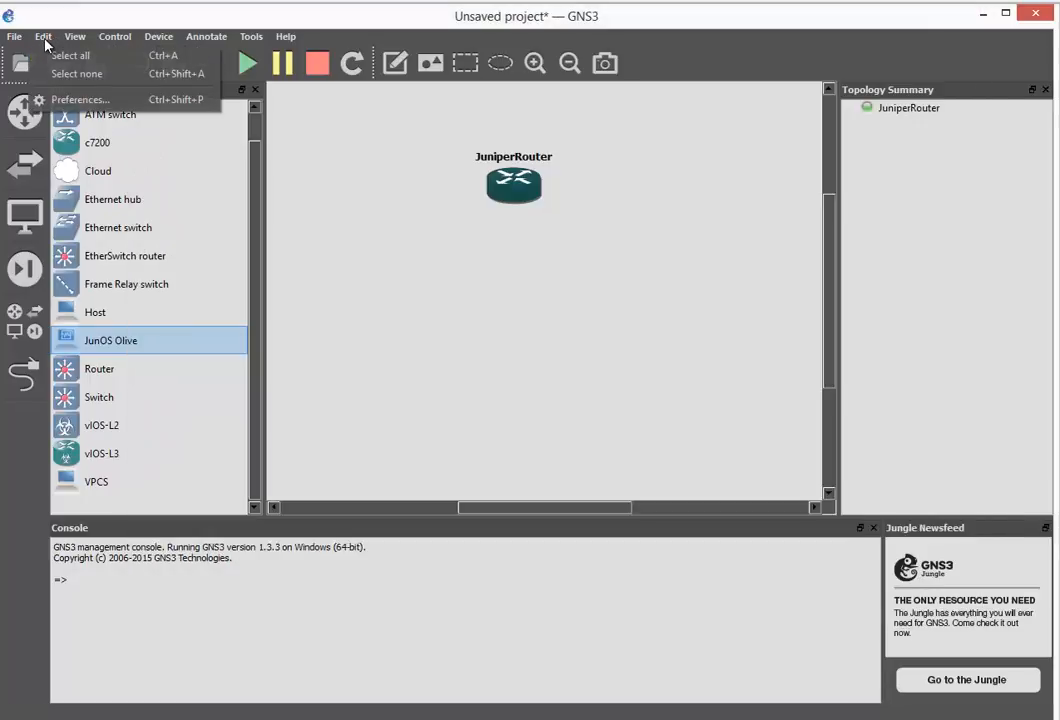
Set SecureCRT as the Telnet console application in GNS3 preferences and save
{"action": "left_click", "coordinate": [90, 102]}
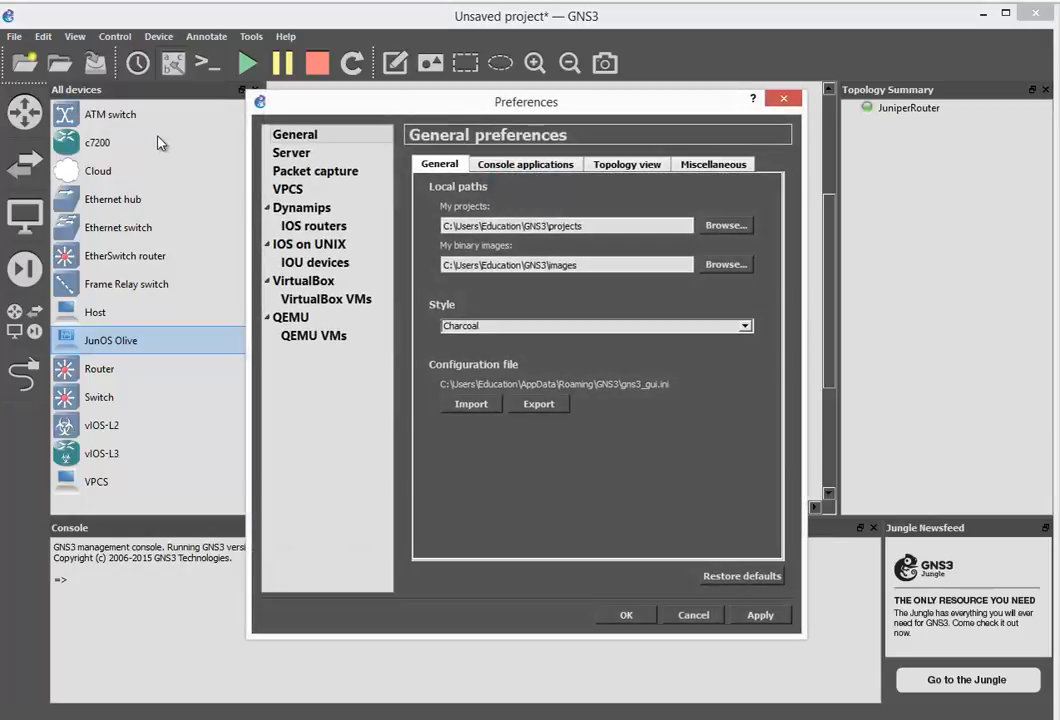
{"action": "left_click", "coordinate": [510, 165]}
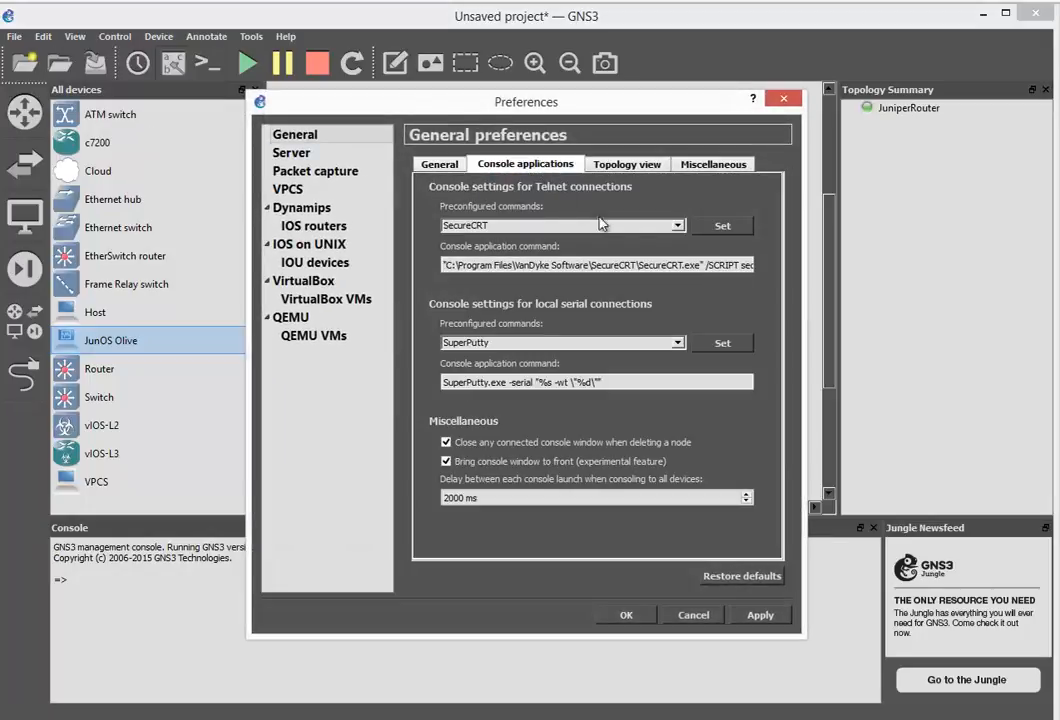
{"action": "left_click", "coordinate": [677, 228]}
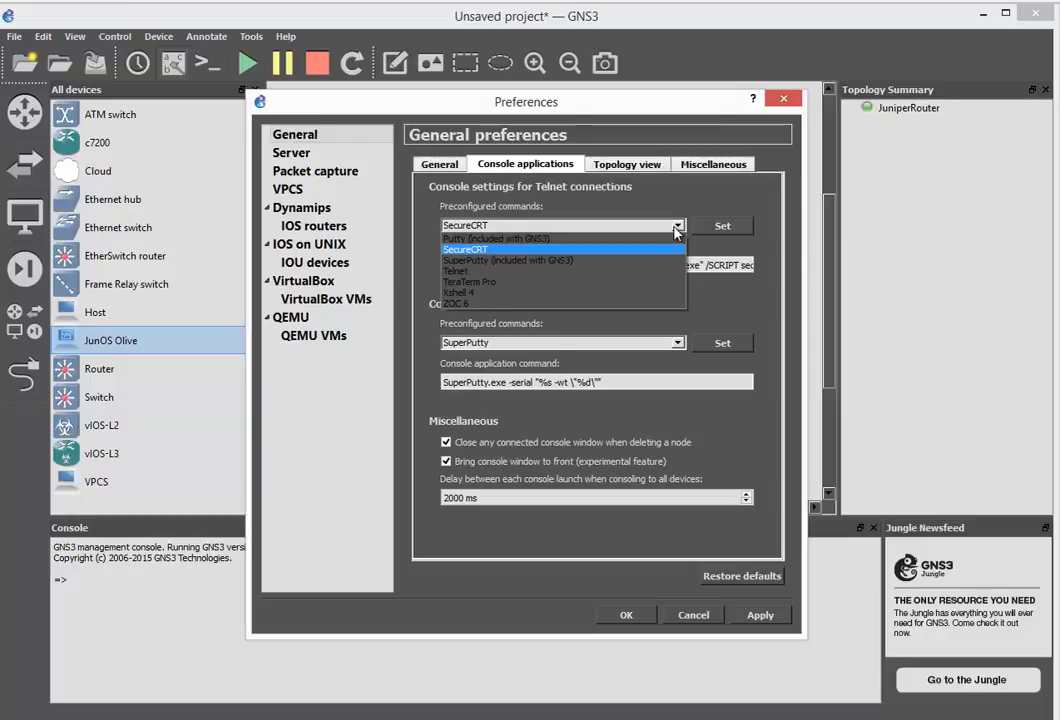
{"action": "left_click", "coordinate": [600, 249]}
{"action": "left_click", "coordinate": [626, 615]}
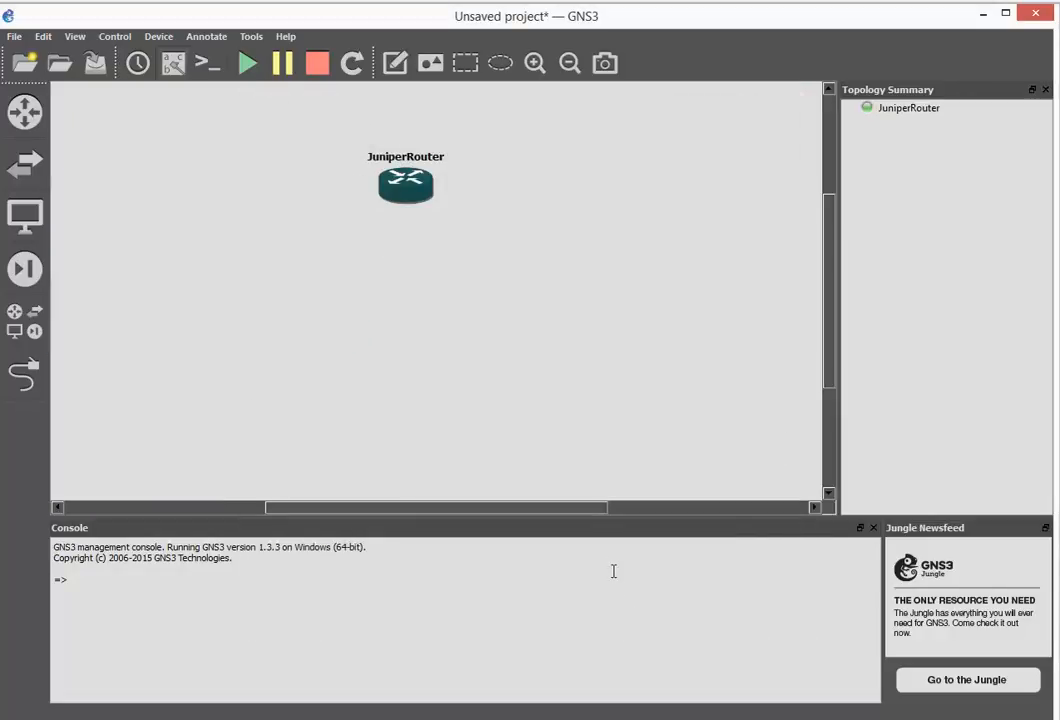
Log in to the JuniperRouter console as root
{"action": "key", "text": "alt+Tab"}
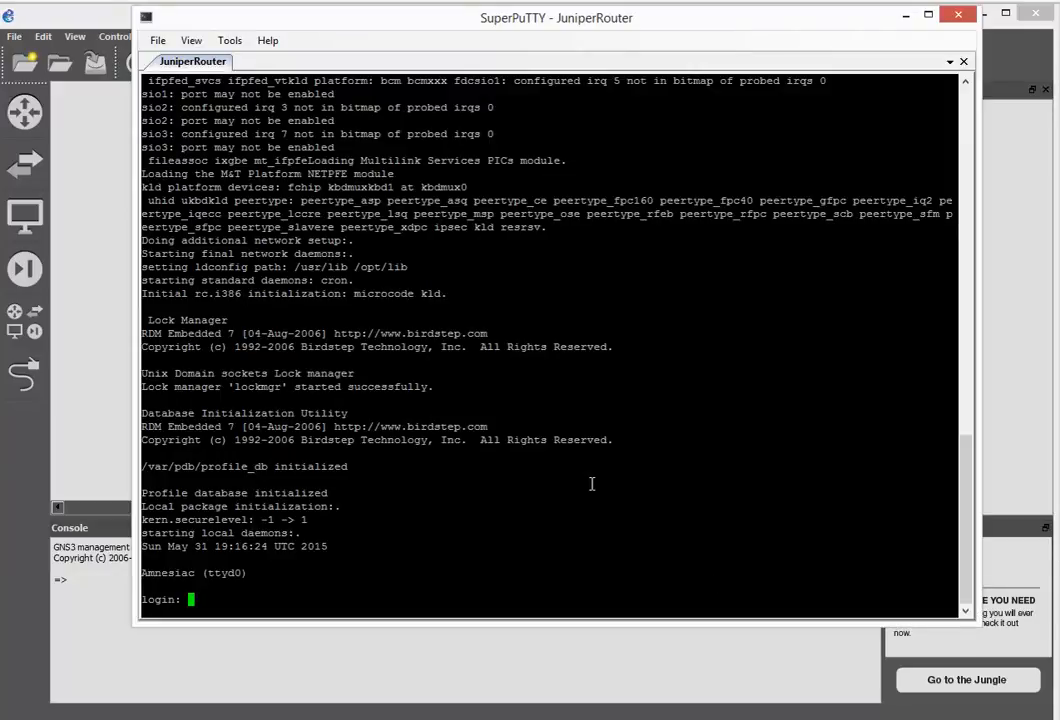
{"action": "type", "text": "root"}
{"action": "key", "text": "Return"}
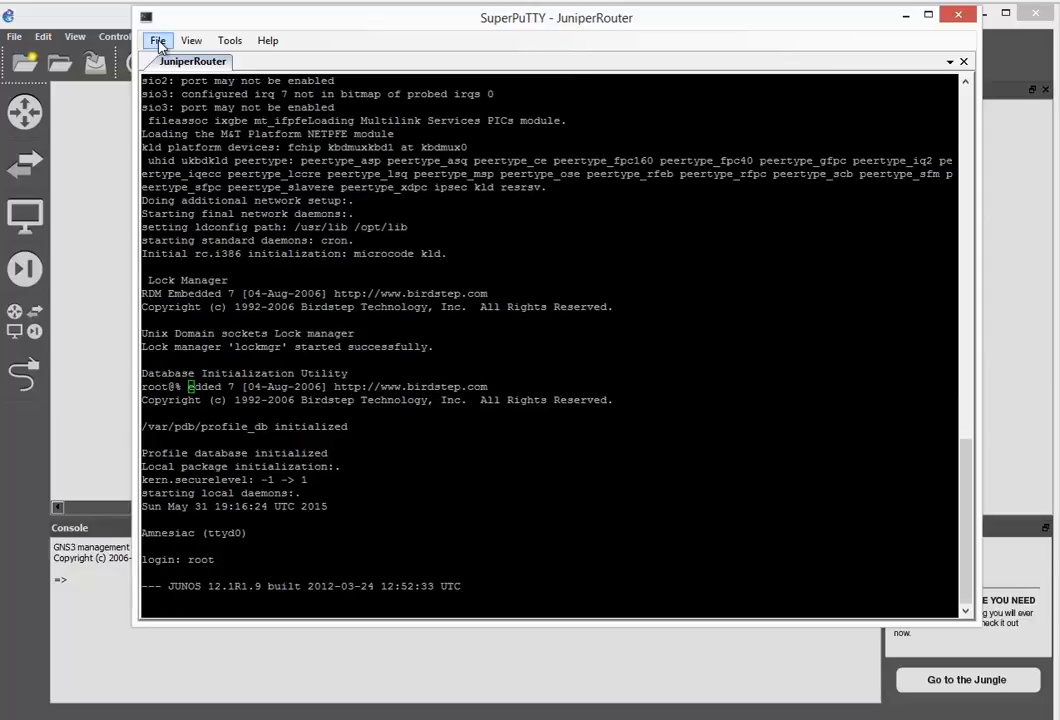
{"action": "left_click", "coordinate": [191, 41]}
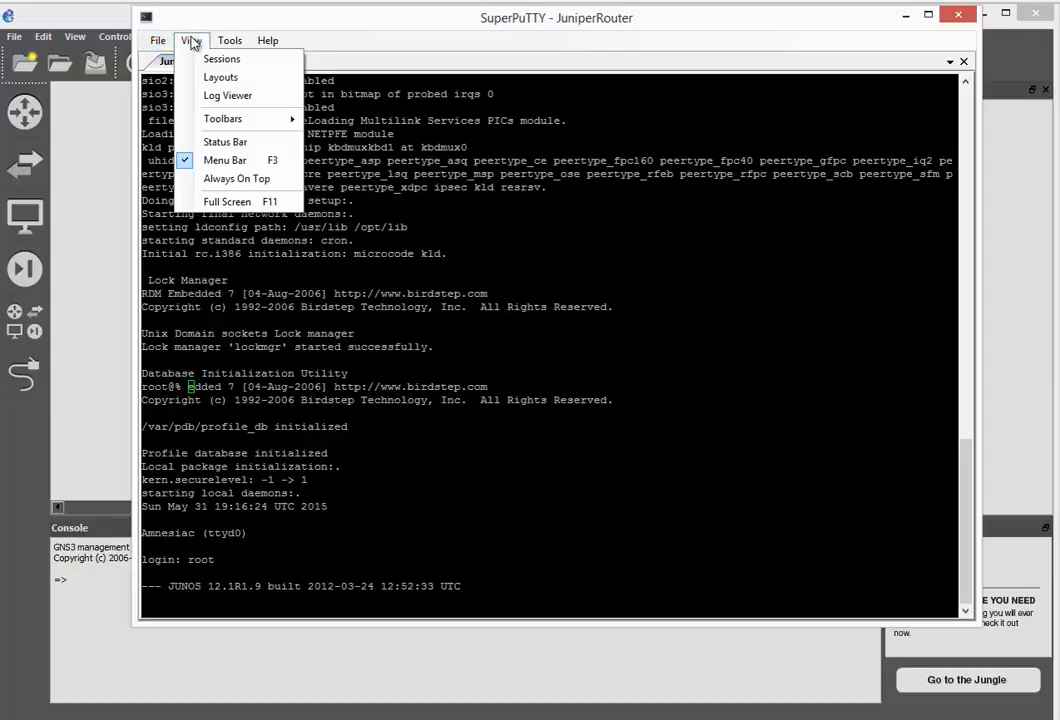
{"action": "left_click", "coordinate": [386, 514]}
{"action": "key", "text": "Return"}
{"action": "key", "text": "Return"}
{"action": "key", "text": "Return"}
{"action": "key", "text": "Return"}
{"action": "key", "text": "Return"}
{"action": "key", "text": "Return"}
{"action": "key", "text": "Return"}
{"action": "key", "text": "Return"}
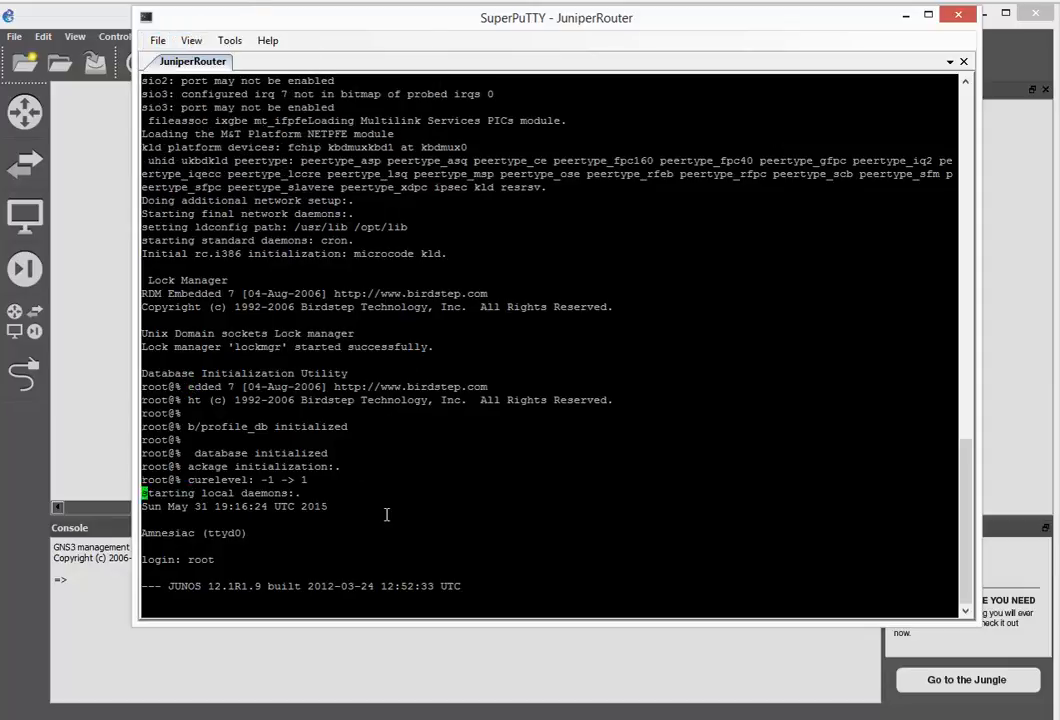
{"action": "key", "text": "Return"}
{"action": "key", "text": "Return"}
{"action": "key", "text": "Return"}
{"action": "key", "text": "Return"}
{"action": "key", "text": "Return"}
{"action": "key", "text": "Return"}
{"action": "key", "text": "Return"}
{"action": "key", "text": "Return"}
{"action": "key", "text": "Return"}
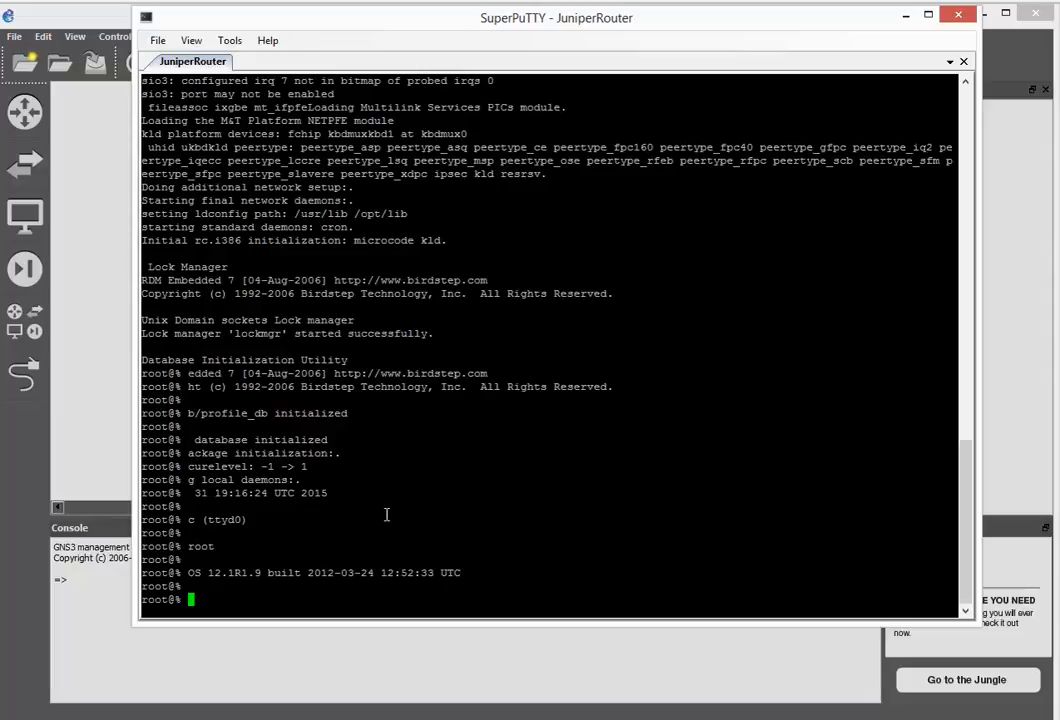
{"action": "left_click_drag", "start_coordinate": [474, 18], "coordinate": [478, 0]}
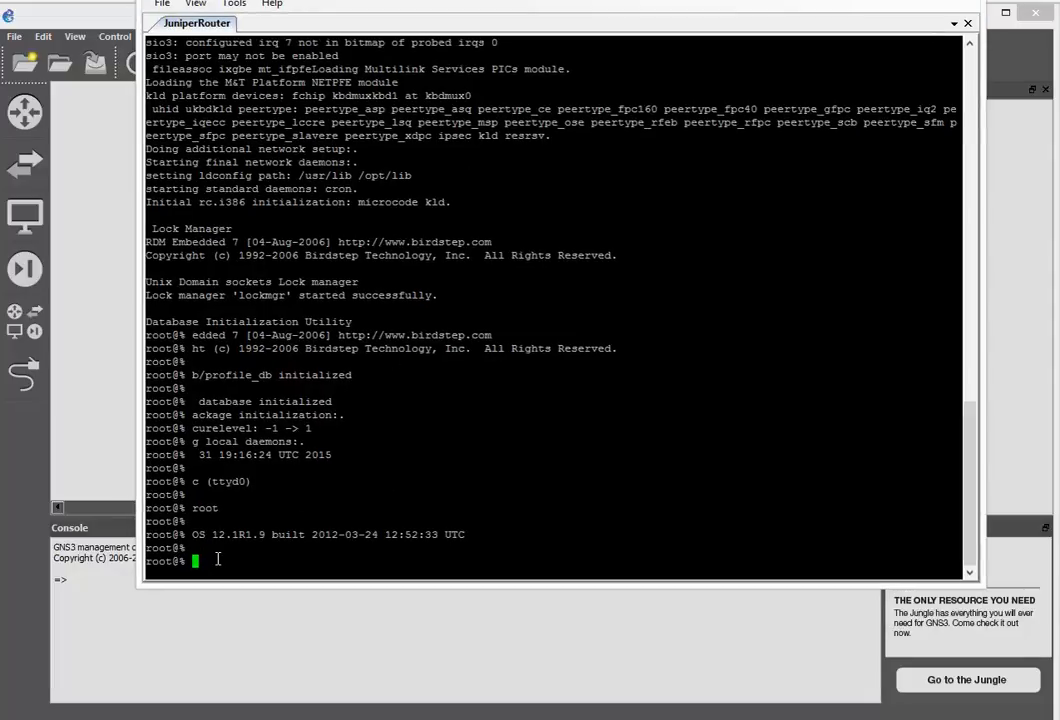
Start the JunOS CLI with 'cli' and enter configuration mode with 'edit'
{"action": "type", "text": "cli"}
{"action": "key", "text": "Return"}
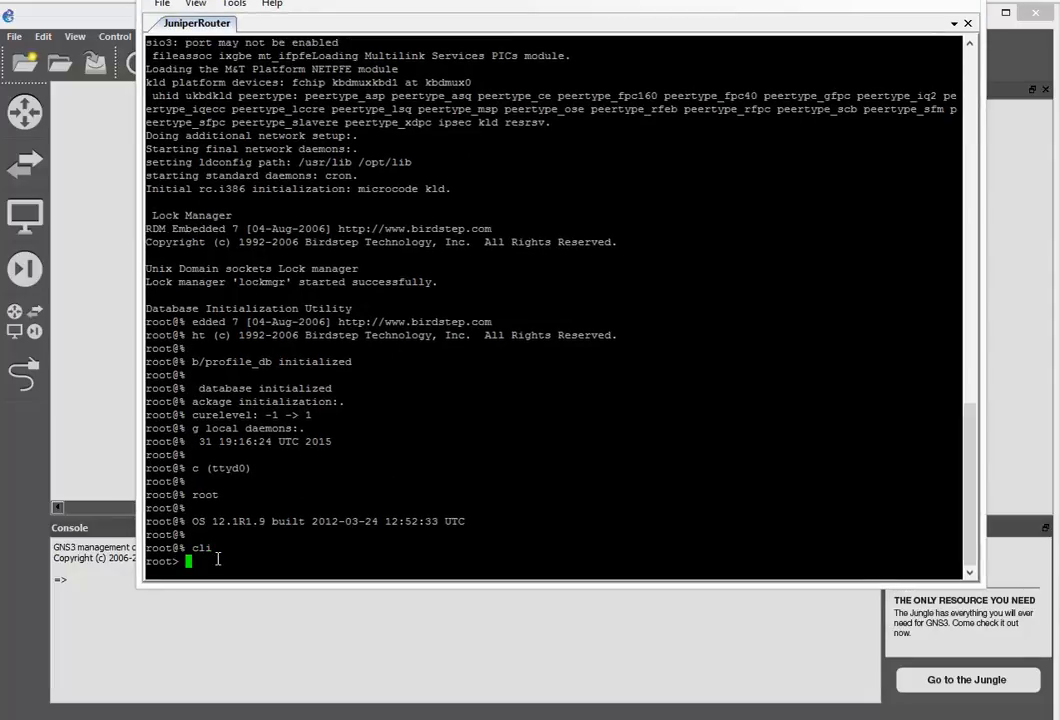
{"action": "type", "text": "edit"}
{"action": "key", "text": "Return"}
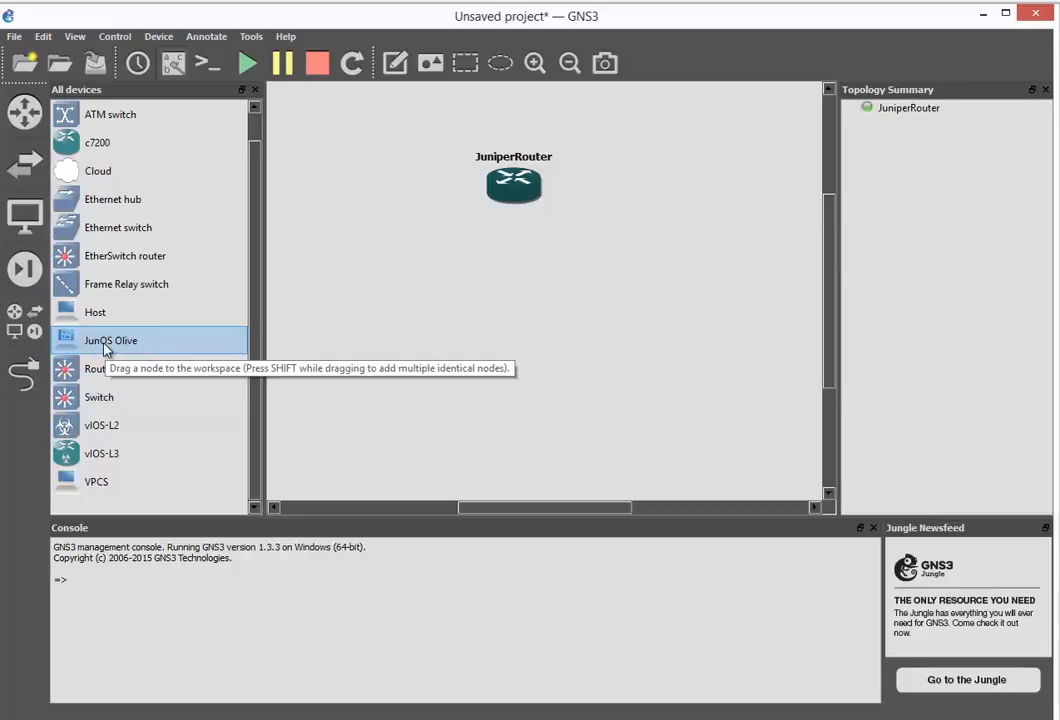
{"action": "left_click_drag", "start_coordinate": [105, 347], "coordinate": [407, 333]}
{"action": "left_click_drag", "start_coordinate": [457, 291], "coordinate": [457, 293]}
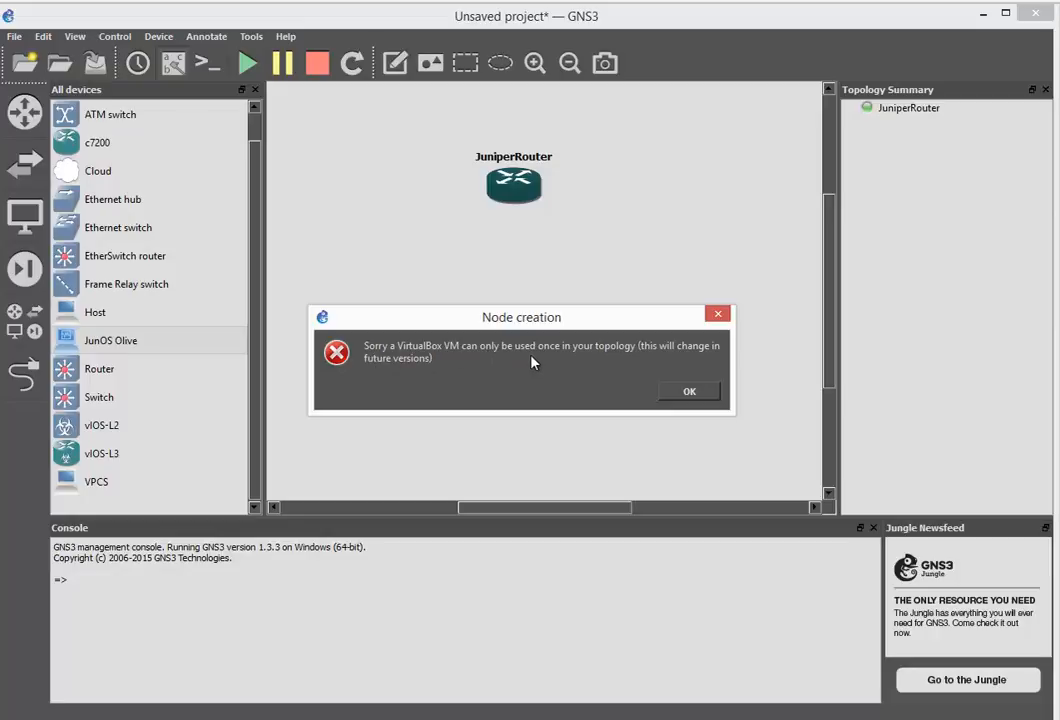
{"action": "left_click", "coordinate": [670, 393]}
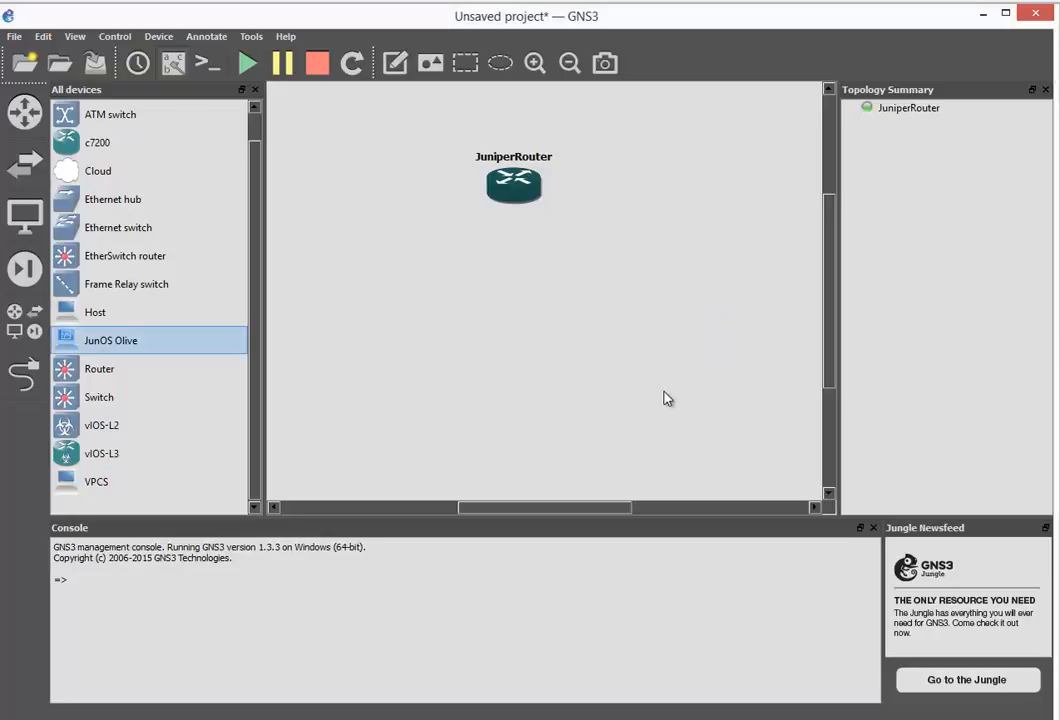
Import the Juniper JunOS Olive .ova again as JunOS Olive_1, then minimize VirtualBox
{"action": "left_click", "coordinate": [570, 718]}
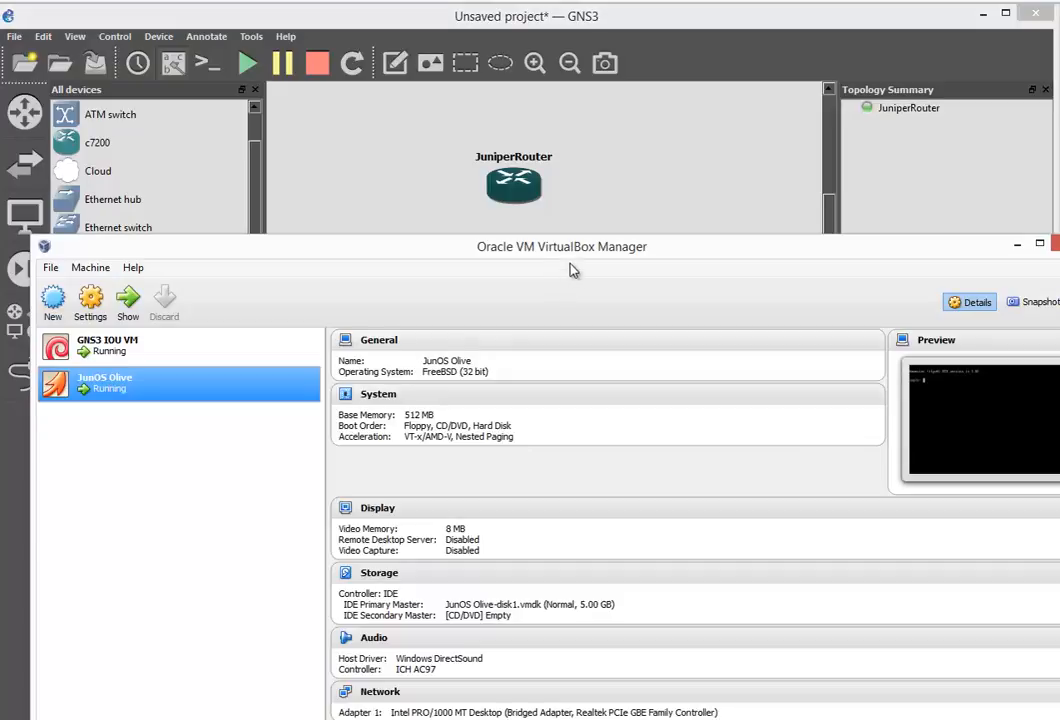
{"action": "left_click_drag", "start_coordinate": [571, 250], "coordinate": [558, 69]}
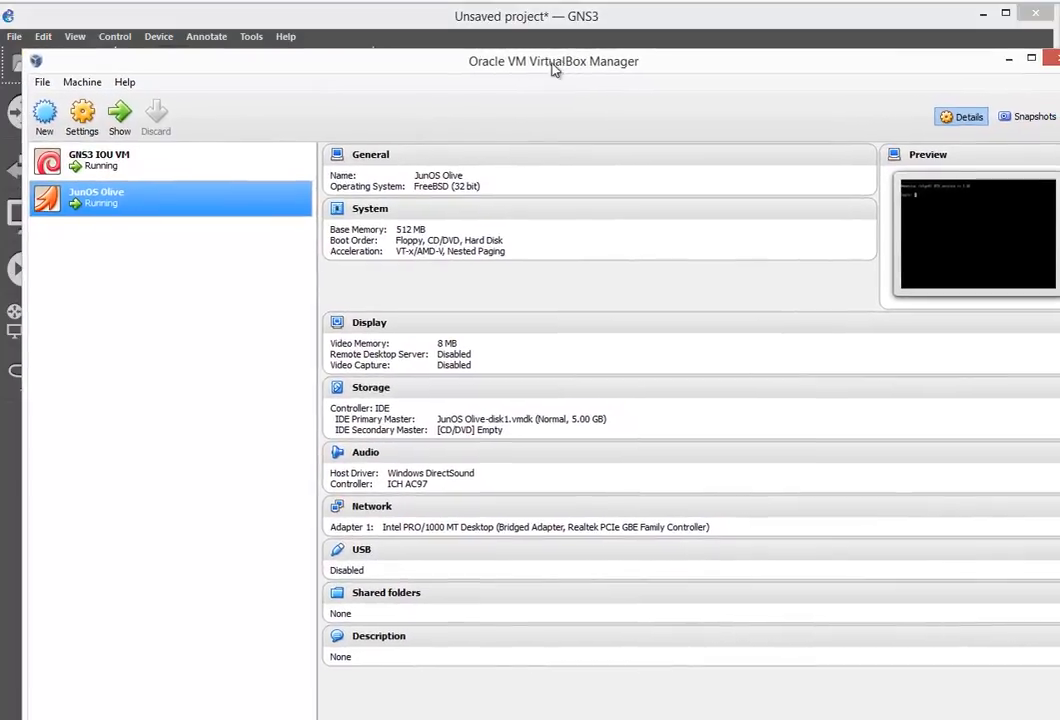
{"action": "left_click", "coordinate": [44, 84]}
{"action": "left_click", "coordinate": [69, 117]}
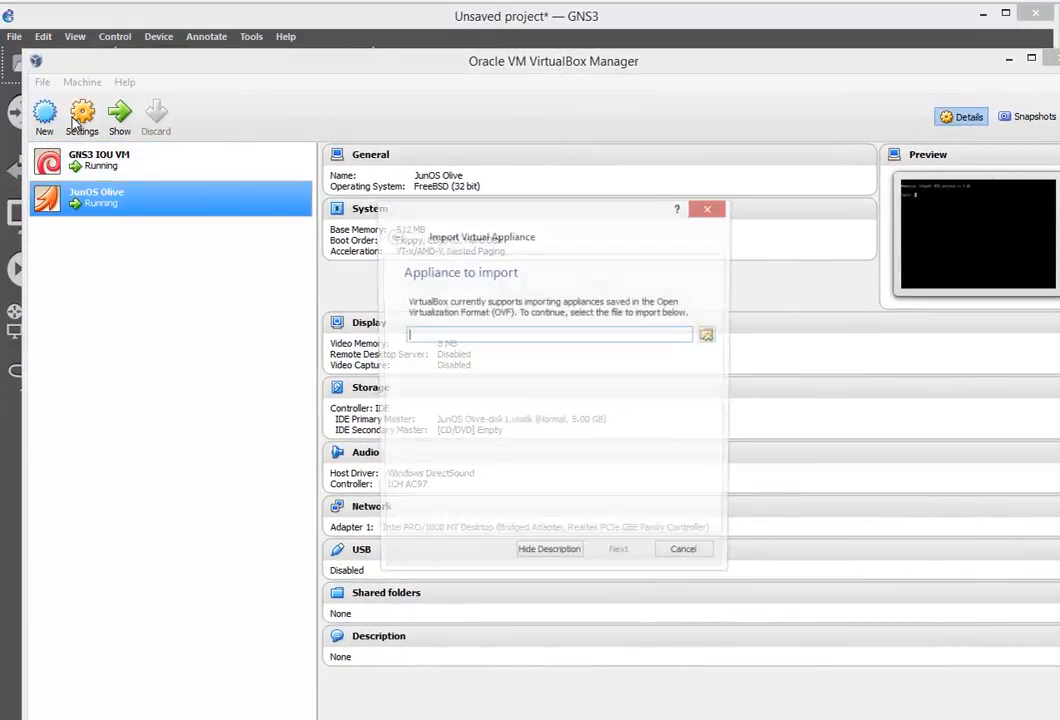
{"action": "left_click", "coordinate": [709, 335]}
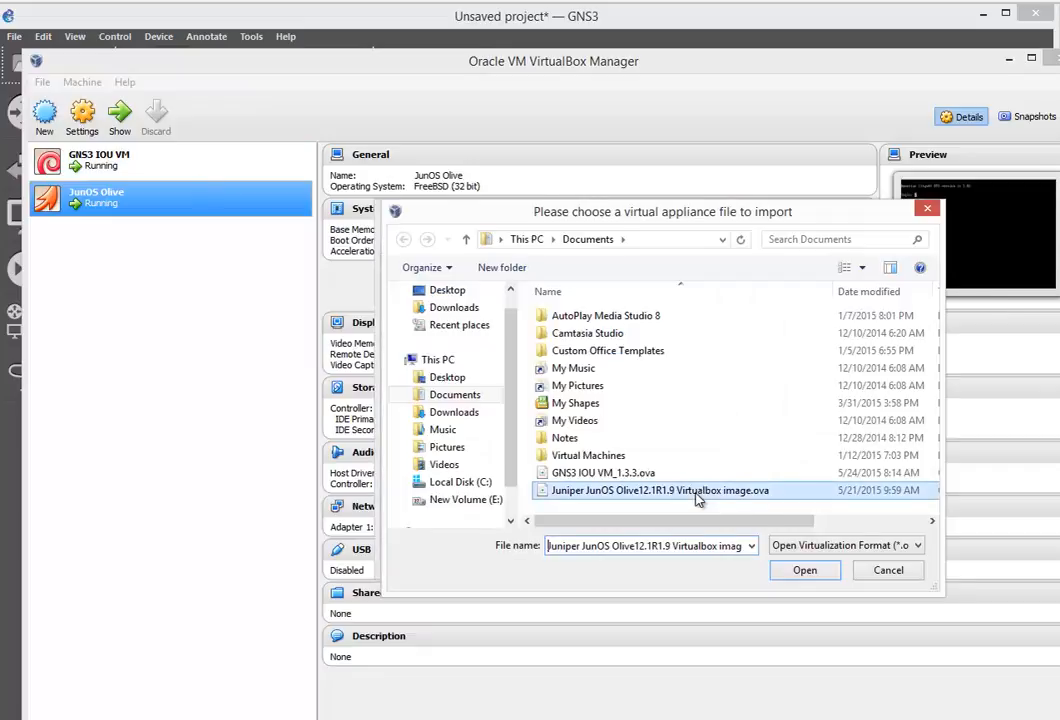
{"action": "double_click", "coordinate": [712, 491]}
{"action": "left_click", "coordinate": [620, 556]}
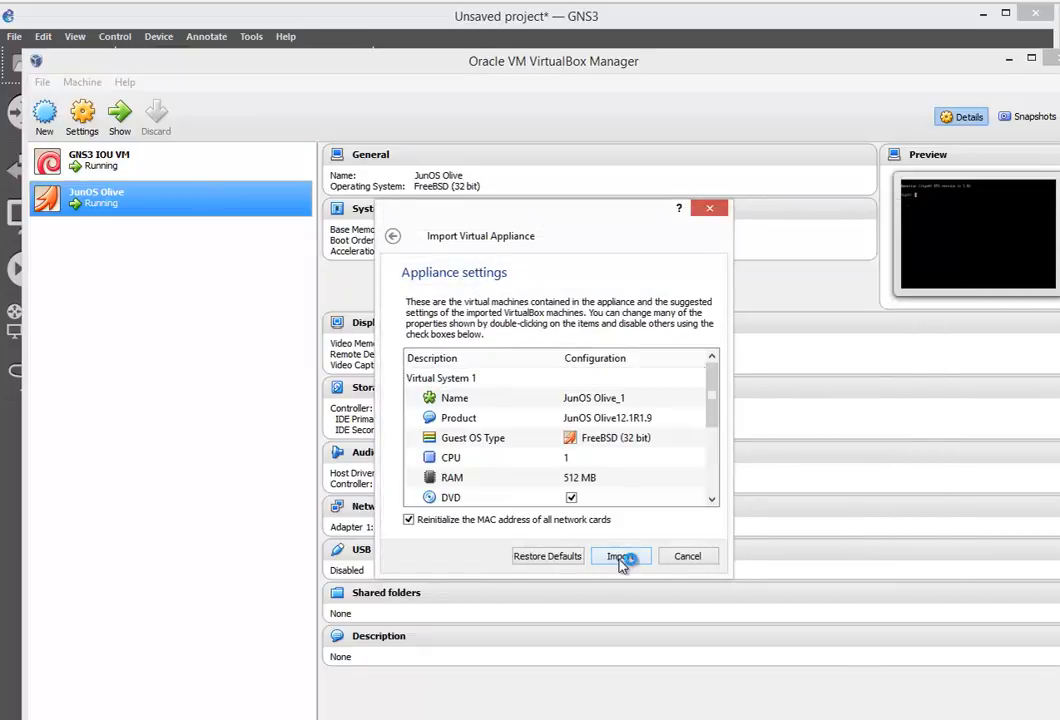
{"action": "left_click", "coordinate": [620, 557]}
{"action": "left_click", "coordinate": [1009, 57]}
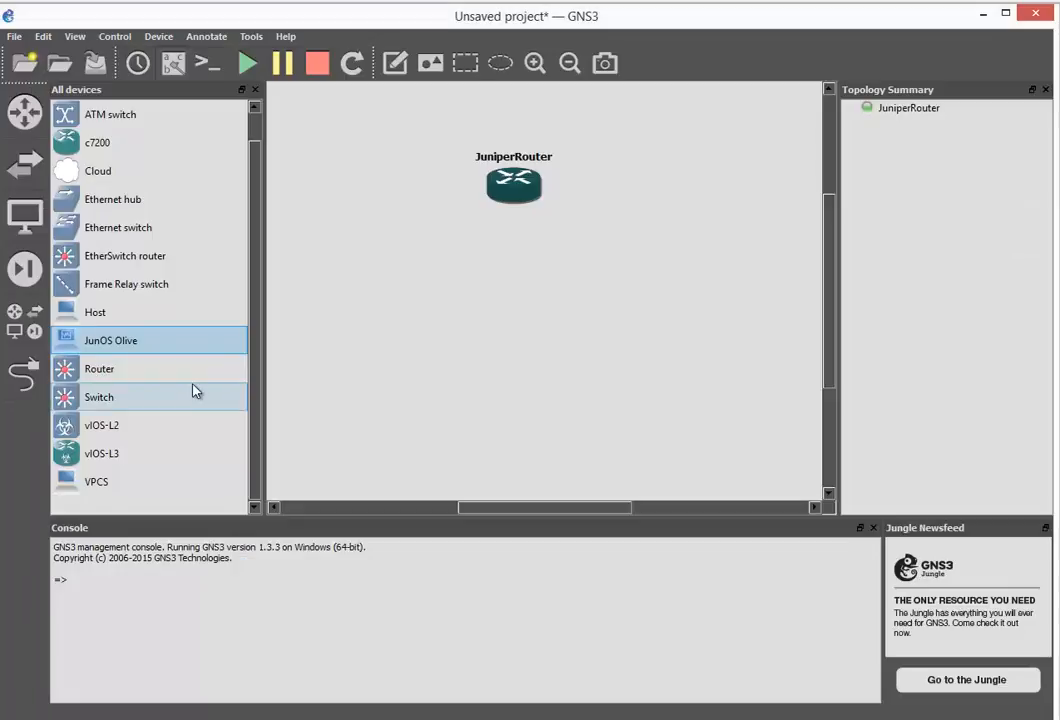
Create a JunOS Olive_1 VirtualBox VM template and place a JunOS Olive_1 node on the canvas
{"action": "key", "text": "ctrl+shift+p"}
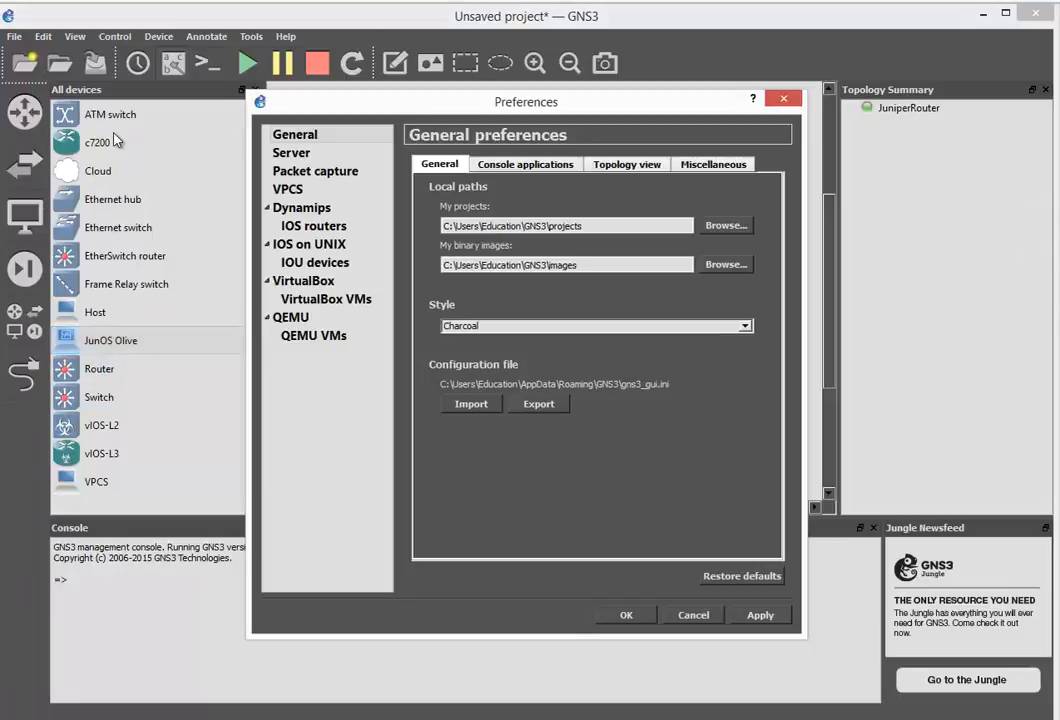
{"action": "left_click", "coordinate": [340, 301]}
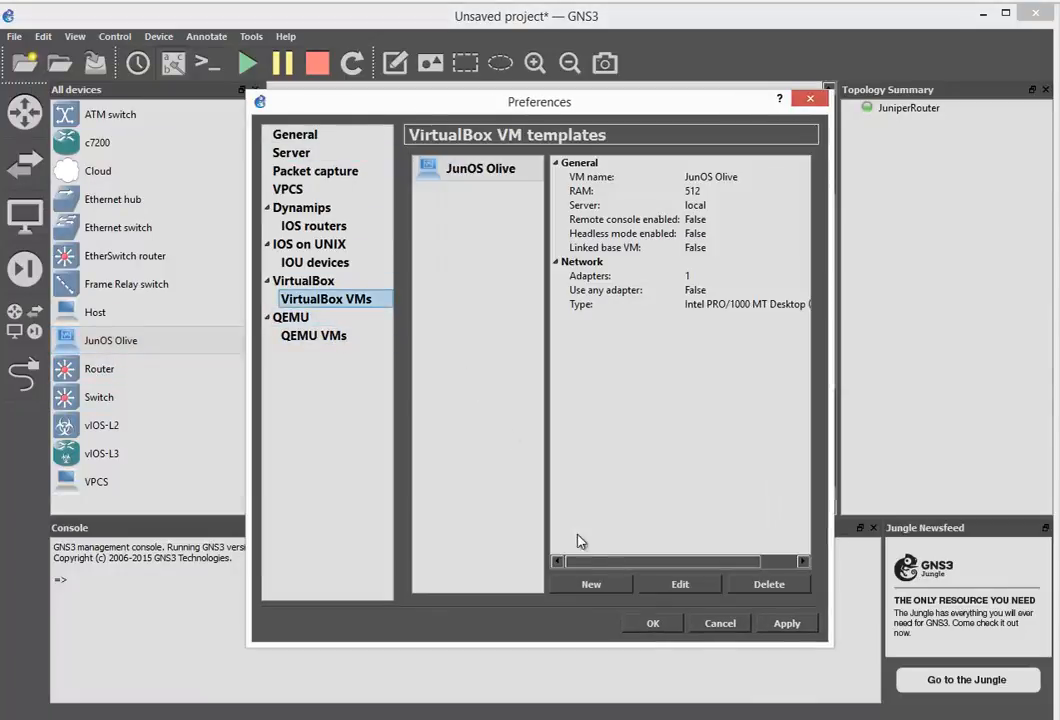
{"action": "left_click", "coordinate": [599, 589]}
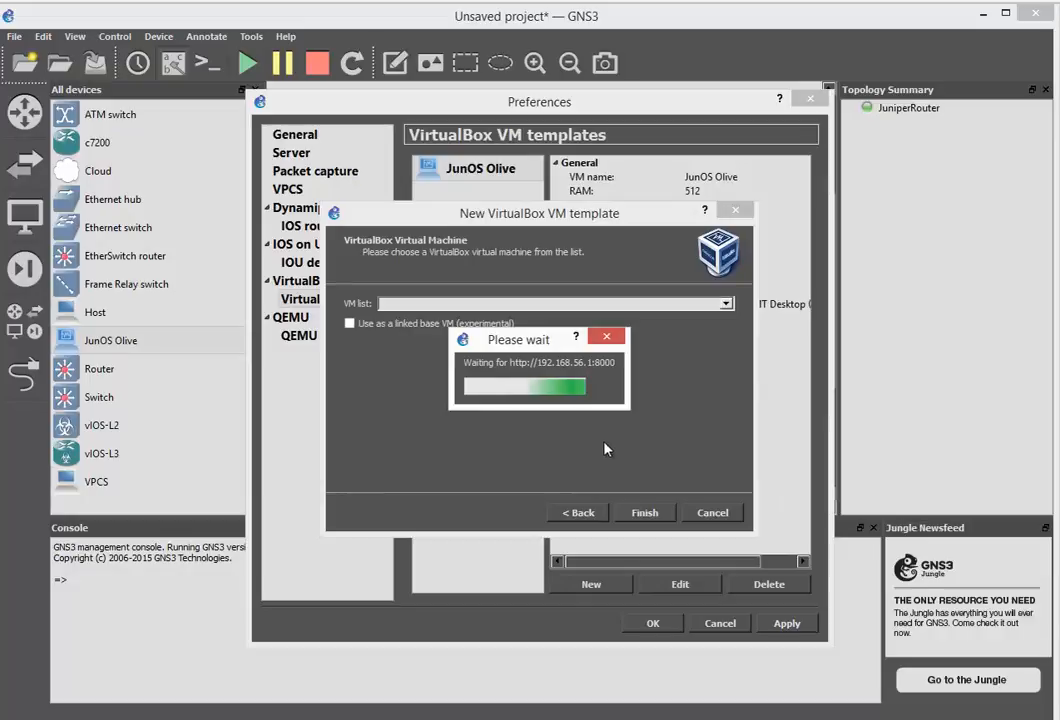
{"action": "left_click", "coordinate": [728, 305]}
{"action": "left_click", "coordinate": [703, 328]}
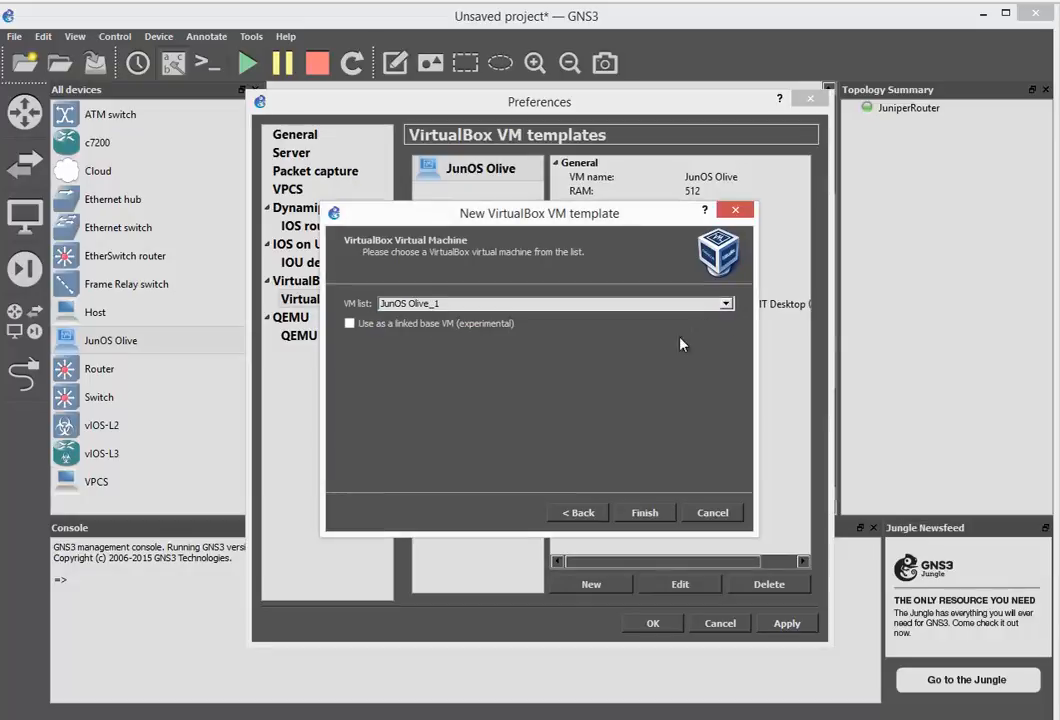
{"action": "left_click", "coordinate": [643, 512]}
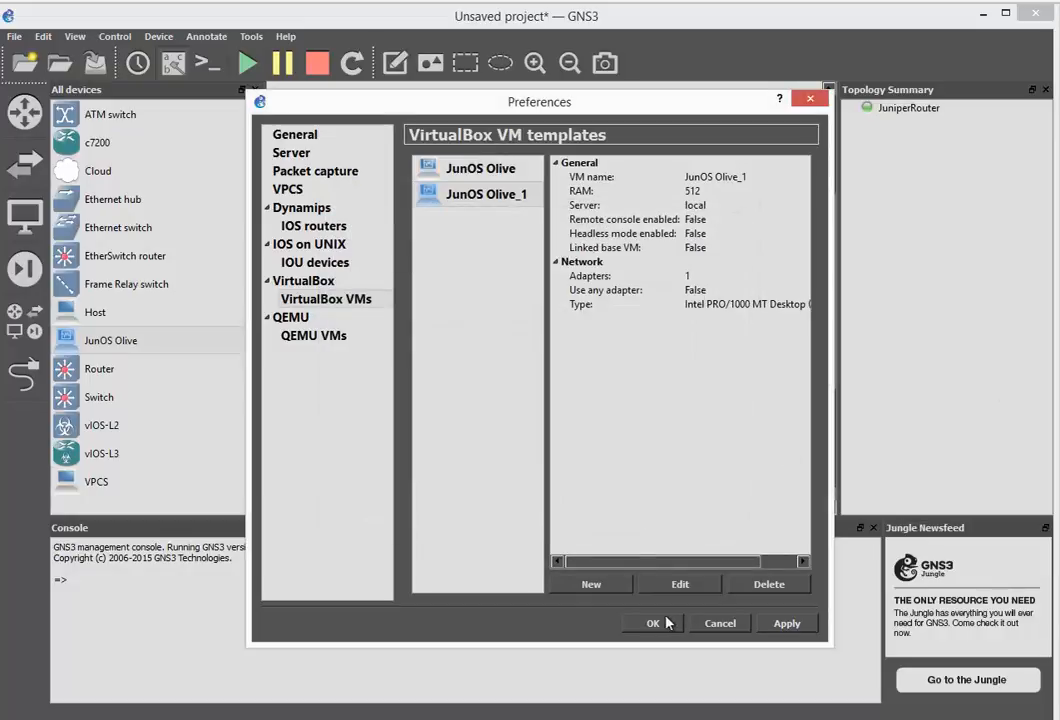
{"action": "left_click", "coordinate": [630, 622]}
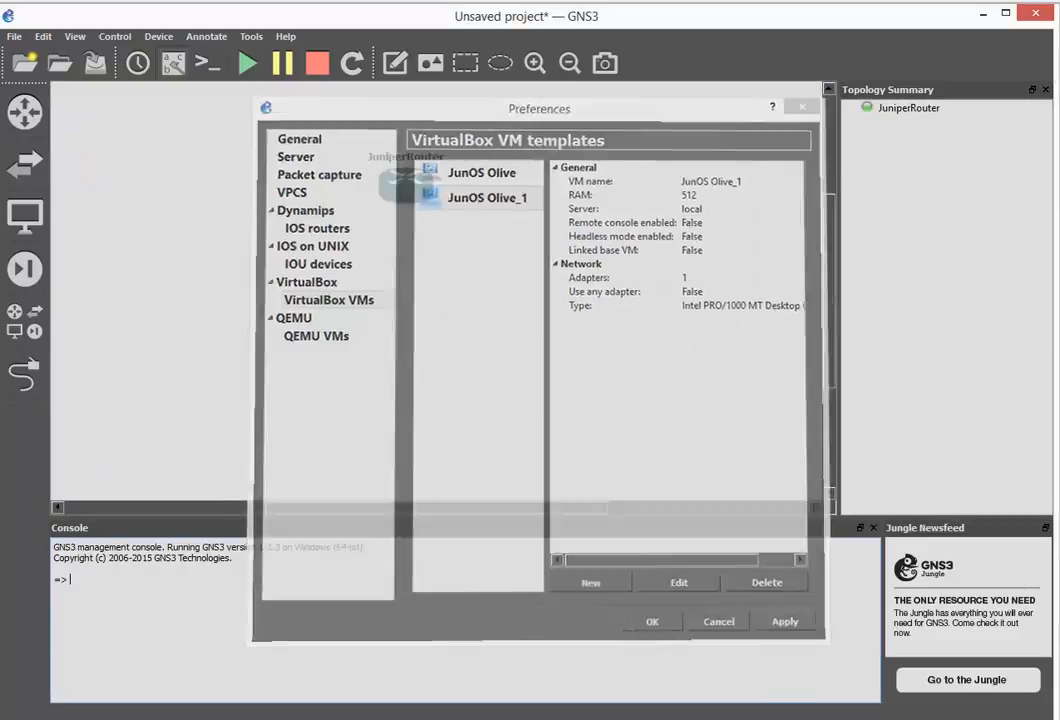
{"action": "left_click", "coordinate": [33, 340]}
{"action": "left_click_drag", "start_coordinate": [142, 369], "coordinate": [503, 318]}
Change the new JunOS Olive_1 node's symbol to the router icon
{"action": "right_click", "coordinate": [503, 316]}
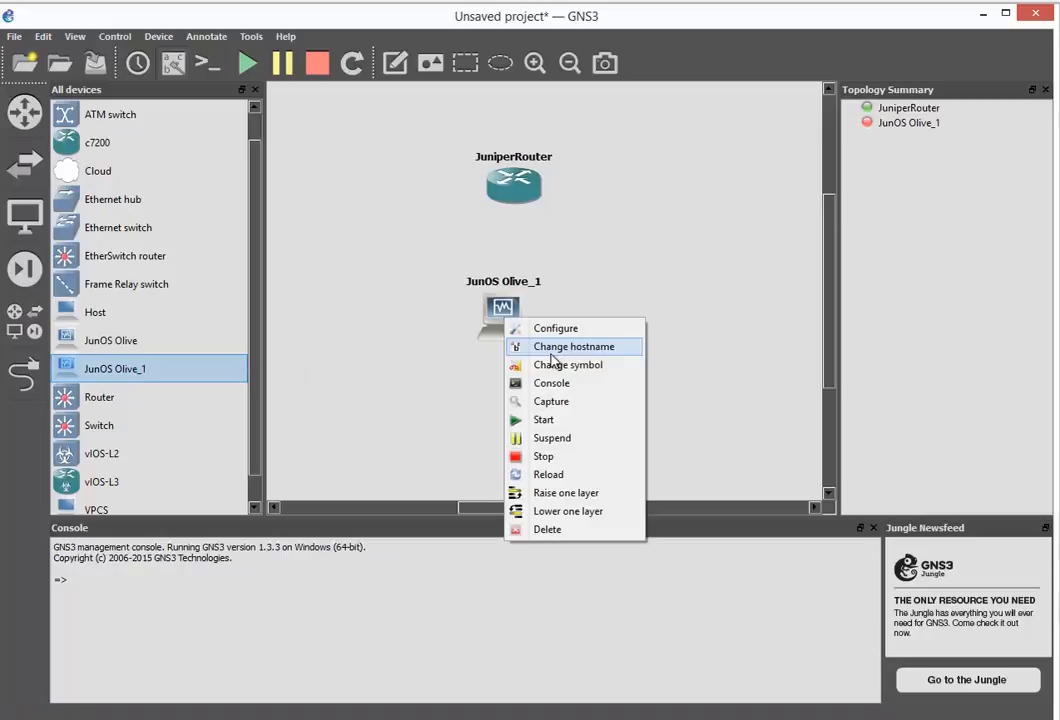
{"action": "left_click", "coordinate": [552, 367]}
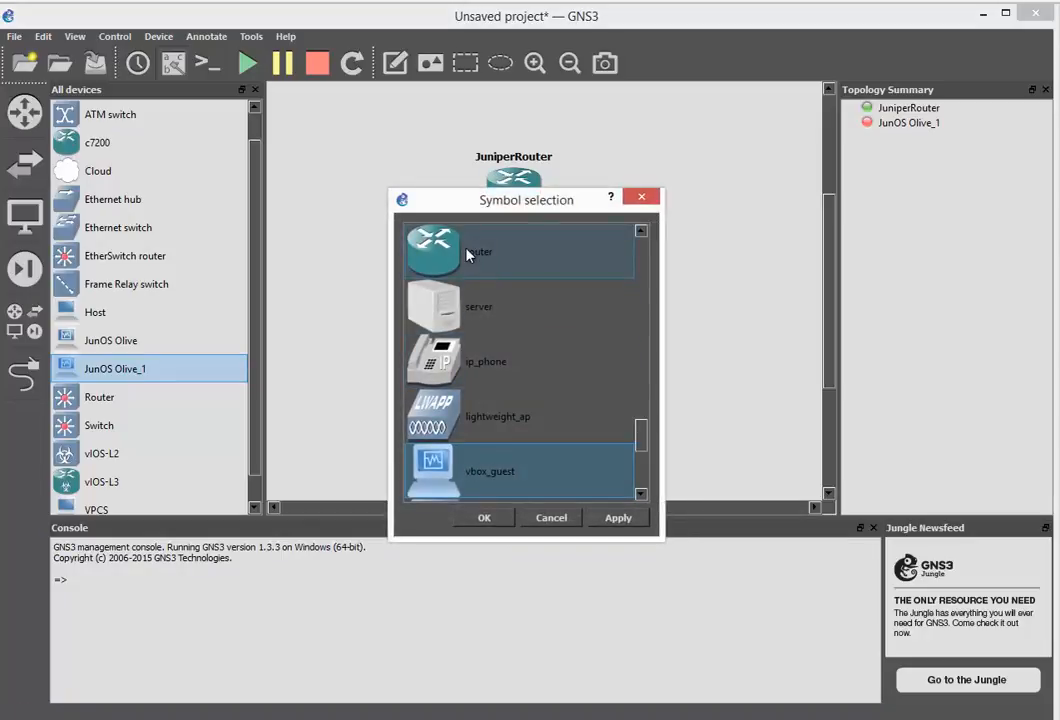
{"action": "left_click", "coordinate": [473, 252]}
{"action": "left_click", "coordinate": [484, 517]}
Rename the node to huniperRouter2 in its configuration
{"action": "right_click", "coordinate": [503, 300]}
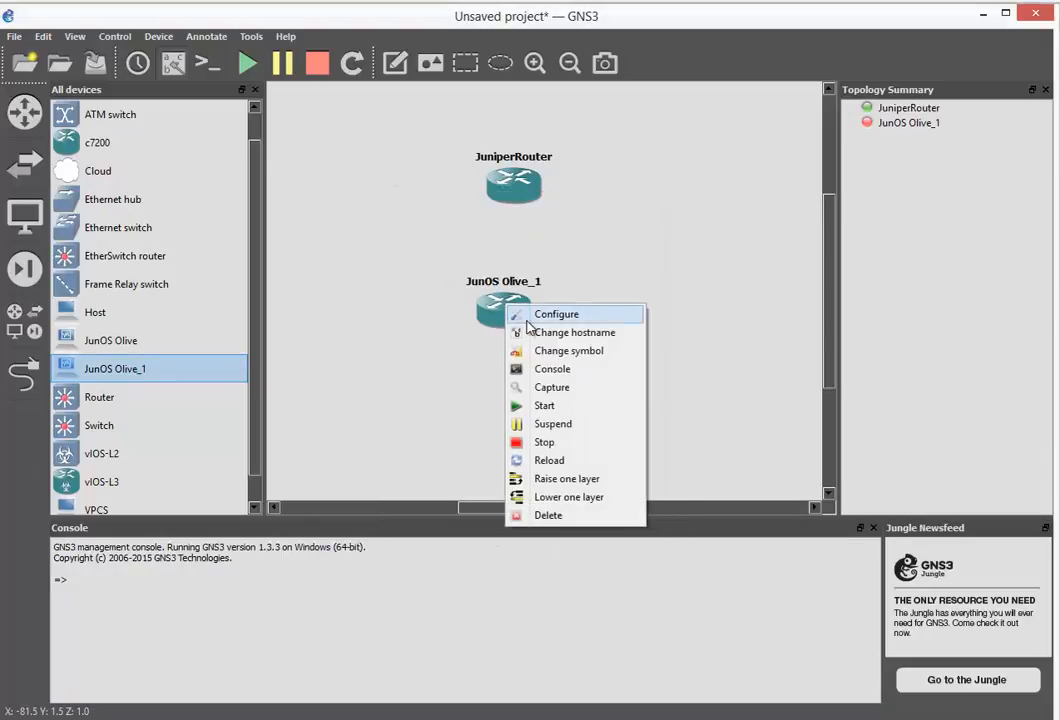
{"action": "left_click", "coordinate": [527, 313]}
{"action": "left_click", "coordinate": [343, 219]}
{"action": "type", "text": "h"}
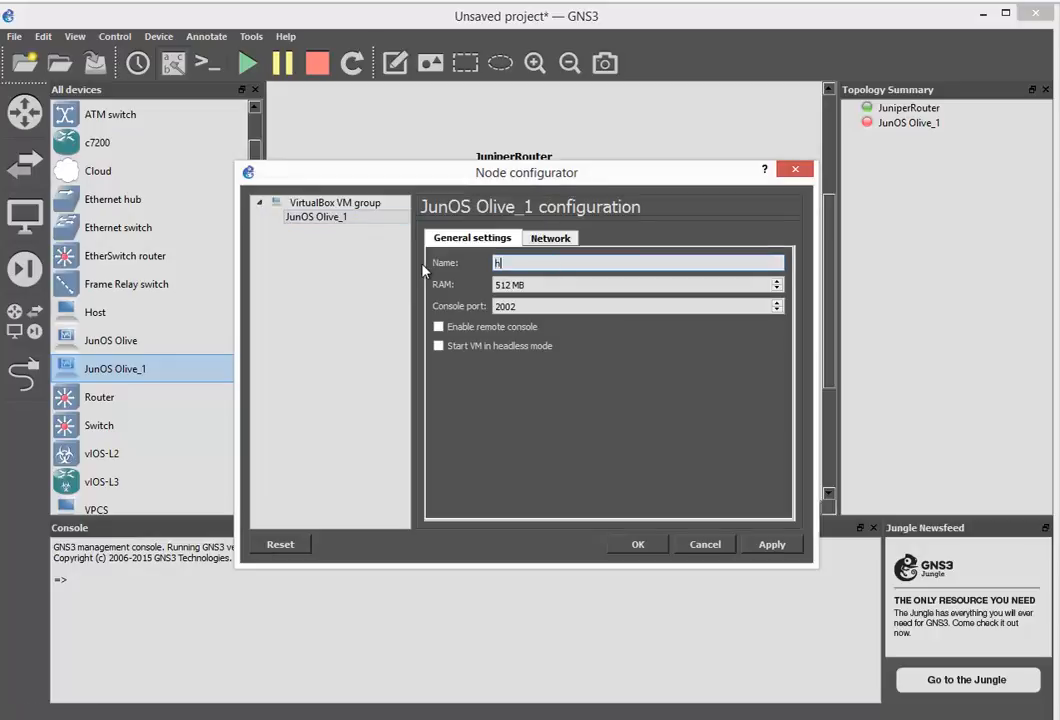
{"action": "type", "text": "uniperRouter2"}
{"action": "key", "text": "Return"}
{"action": "right_click", "coordinate": [500, 306]}
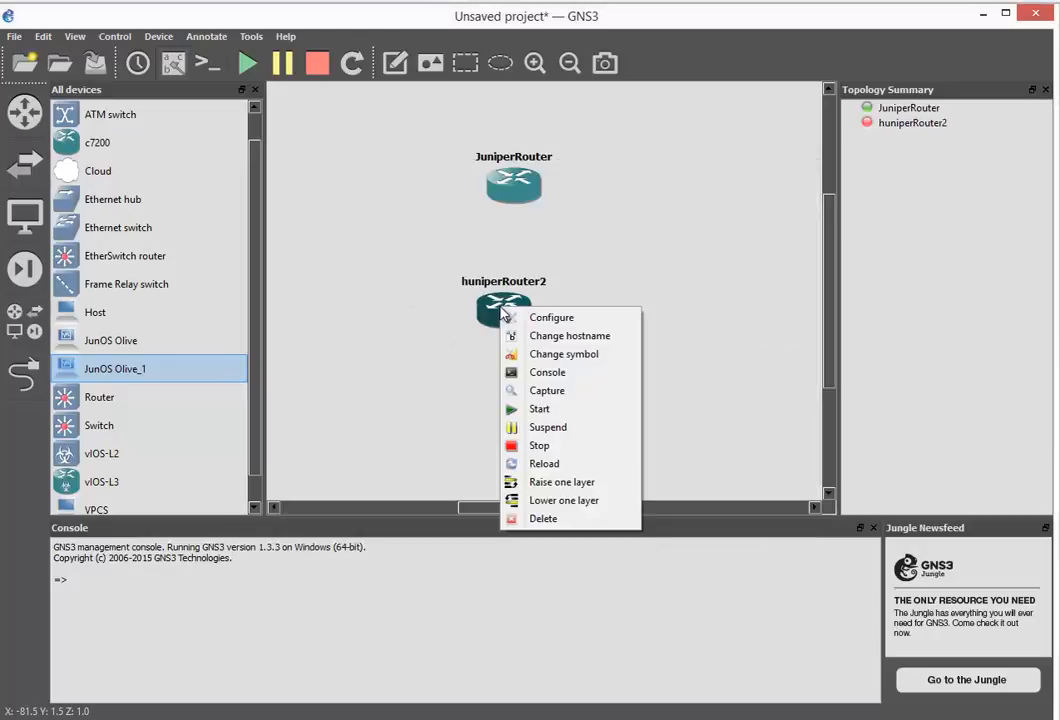
Start huniperRouter2, switching its bridged adapter to the Realtek PCIe GBE Family Controller, then hide the VirtualBox windows
{"action": "left_click", "coordinate": [537, 408]}
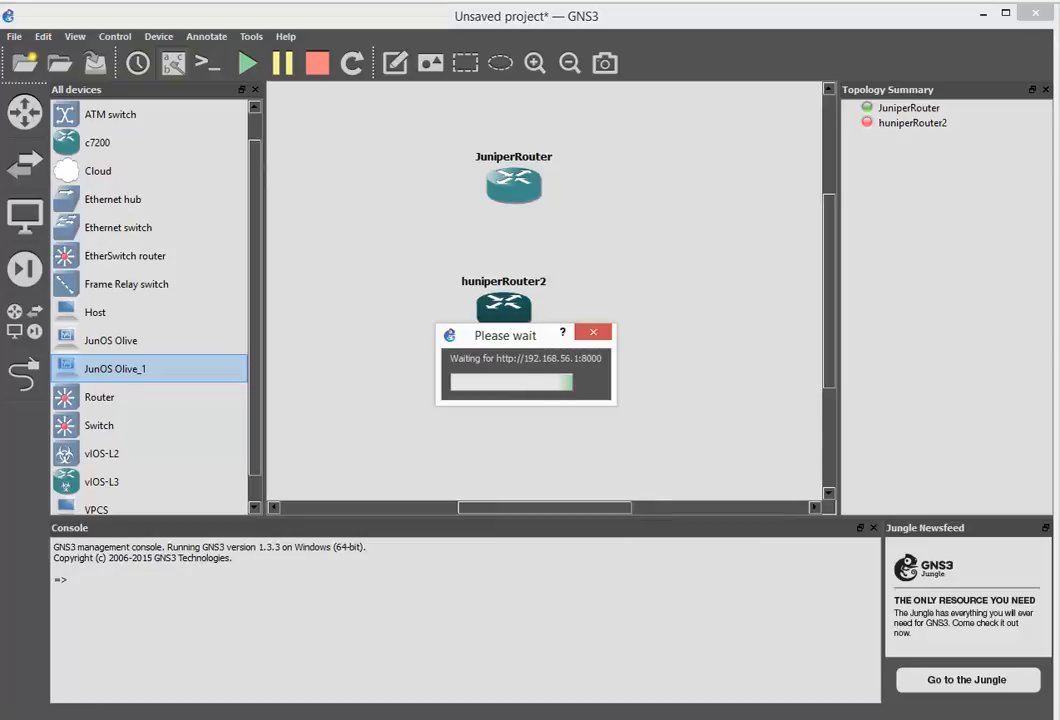
{"action": "key", "text": "alt+Tab"}
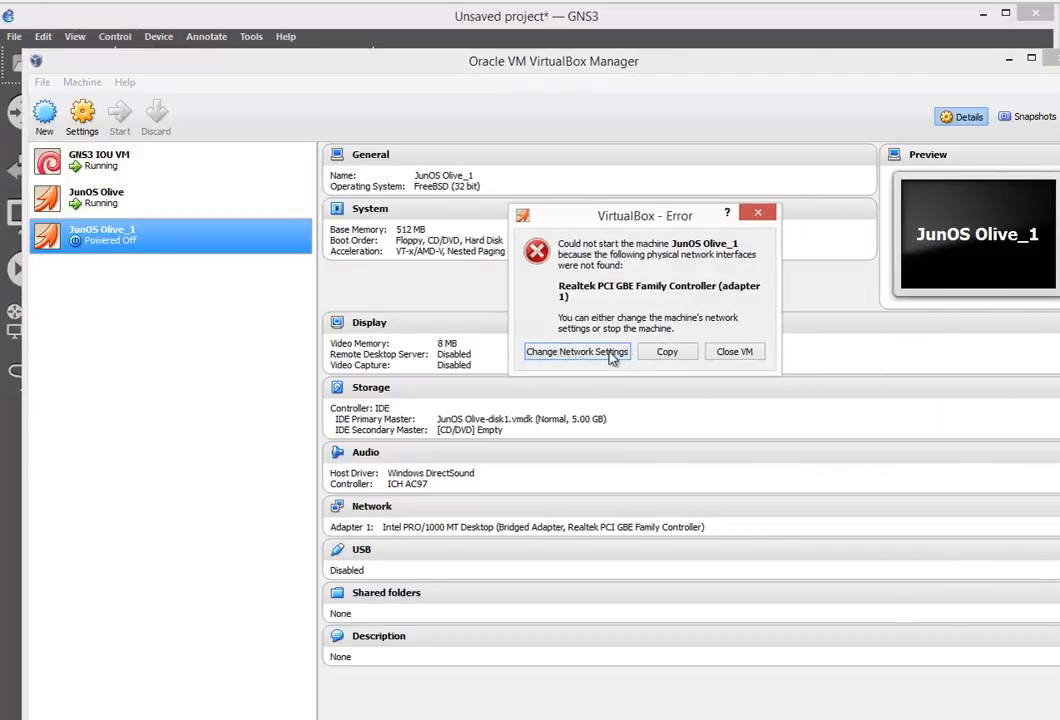
{"action": "left_click", "coordinate": [612, 353]}
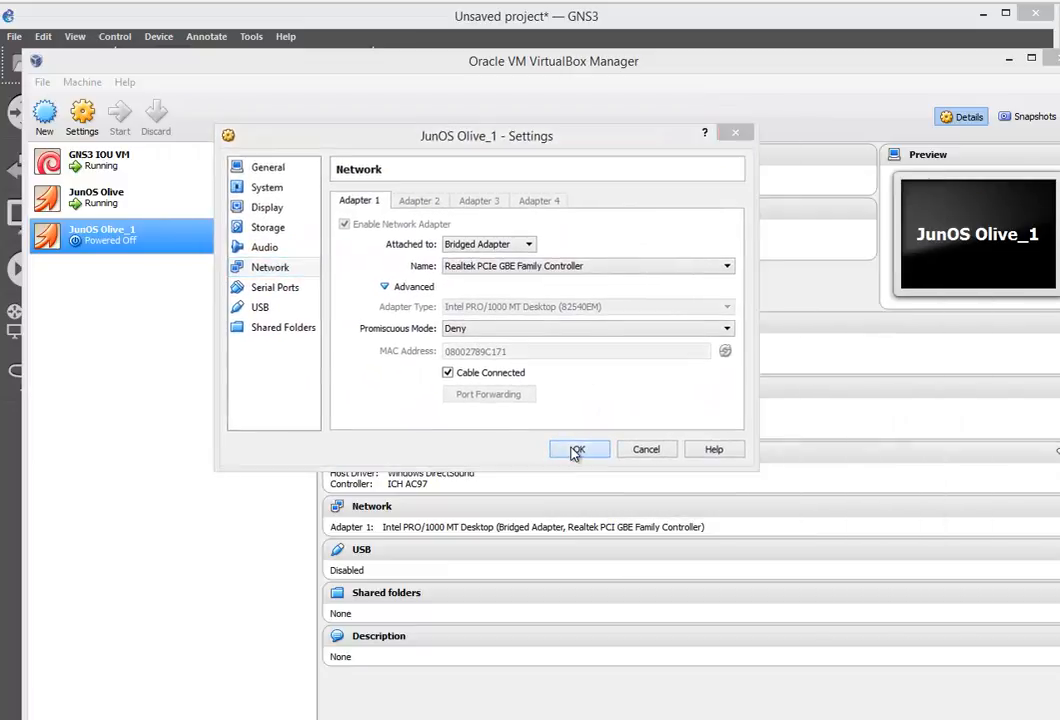
{"action": "left_click", "coordinate": [577, 450]}
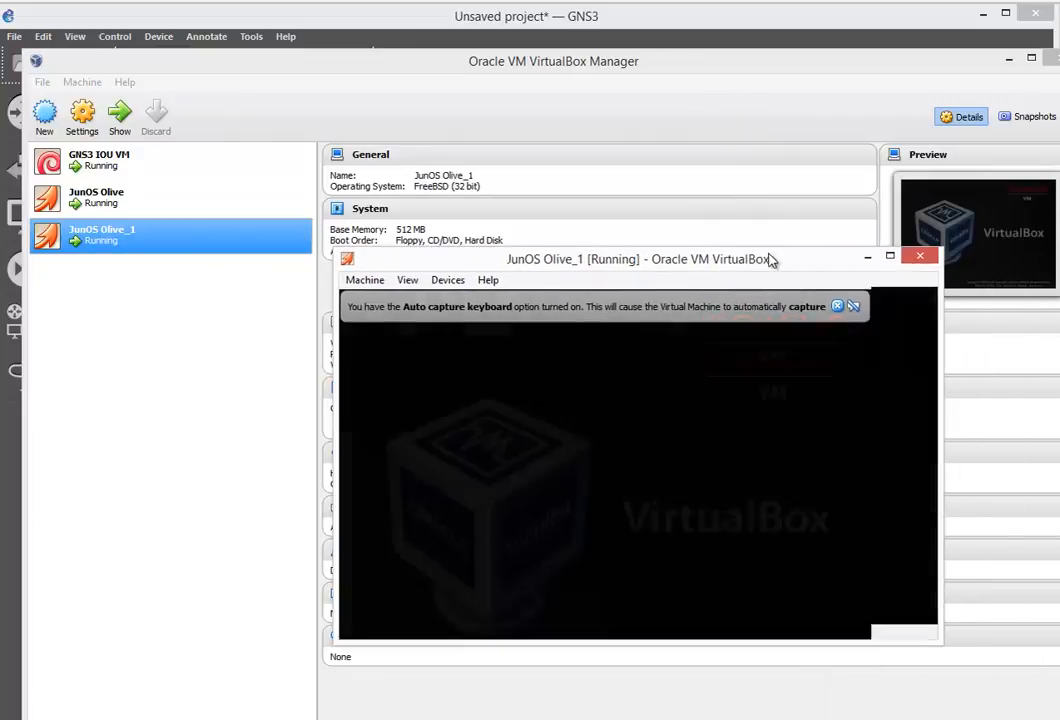
{"action": "left_click", "coordinate": [867, 257]}
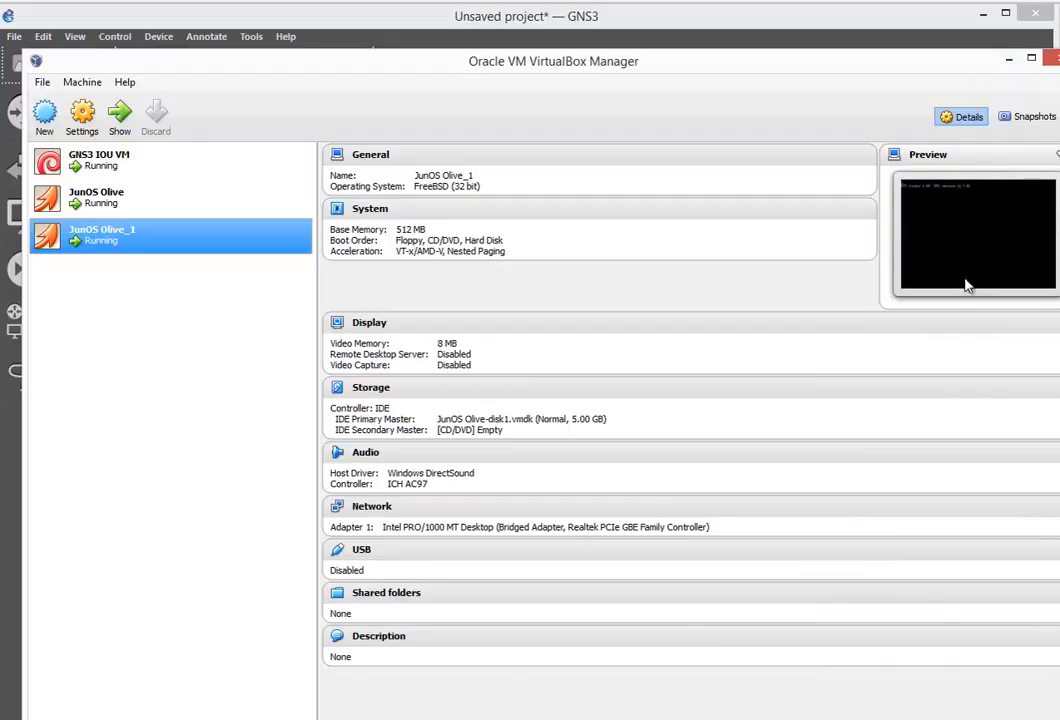
{"action": "left_click", "coordinate": [1008, 59]}
Launch a SuperPuTTY console to huniperRouter2 from its node menu
{"action": "right_click", "coordinate": [488, 304]}
{"action": "left_click", "coordinate": [550, 371]}
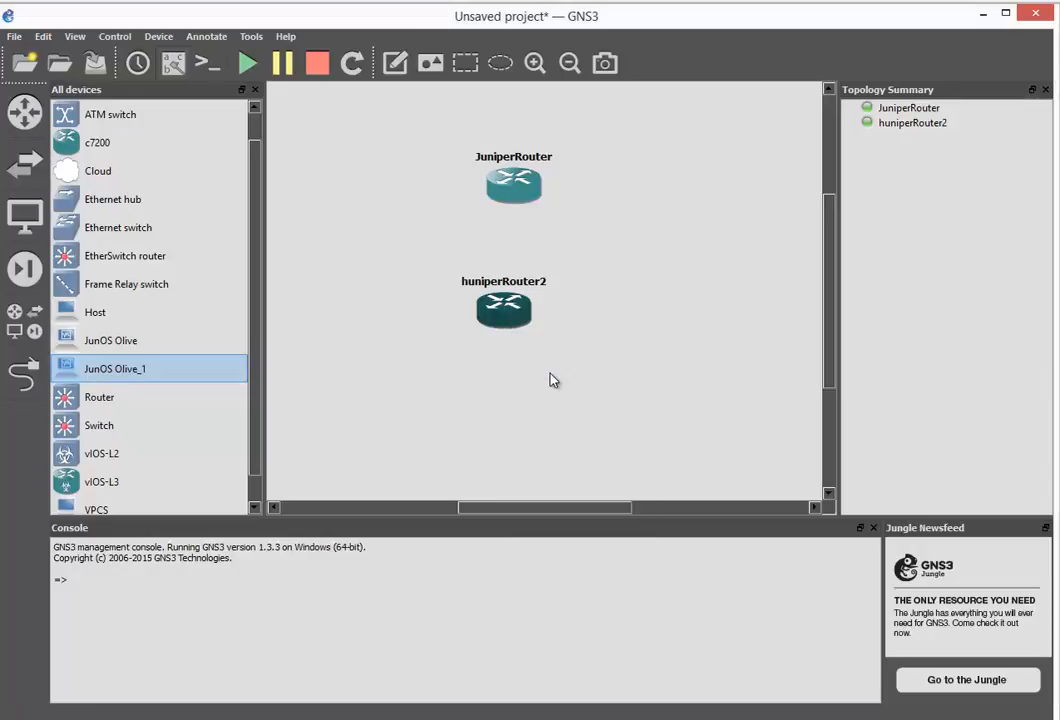